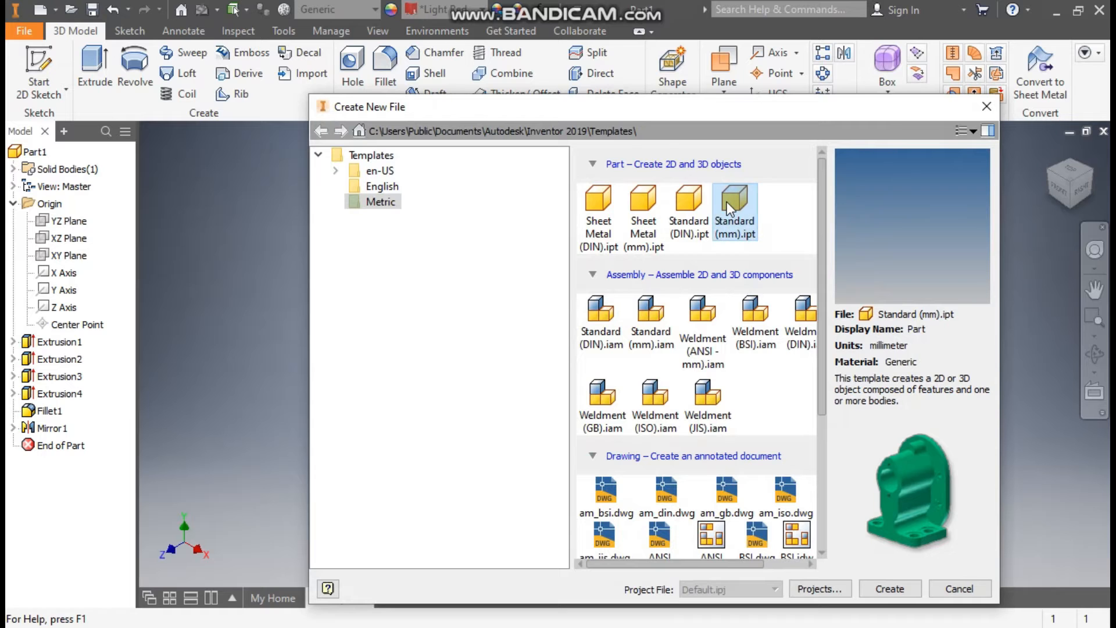
Step: Create a new Standard (mm) part and start a sketch on the front (XY) plane
click(895, 588)
click(47, 58)
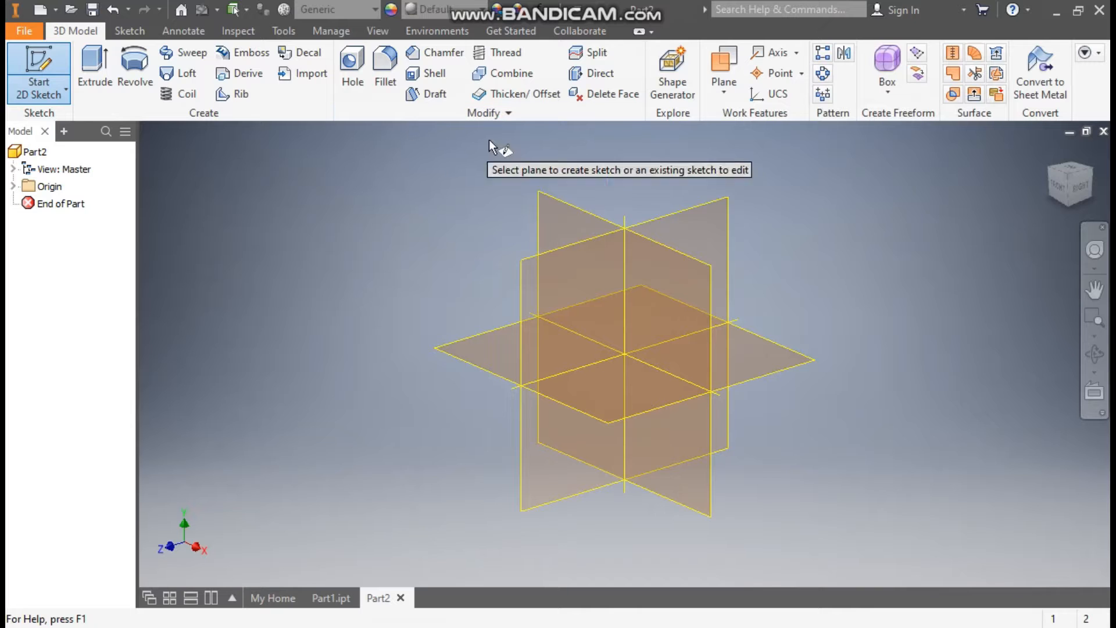
click(578, 212)
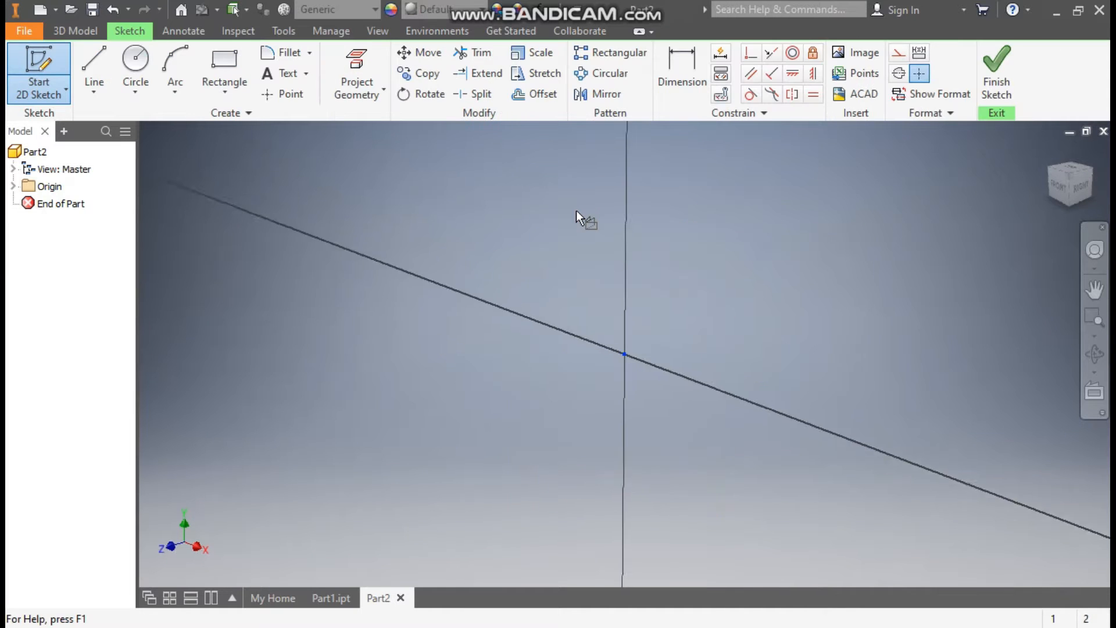
Step: Draw two concentric circles centred on the origin with diameters of 200 mm and 150 mm
click(139, 60)
click(625, 354)
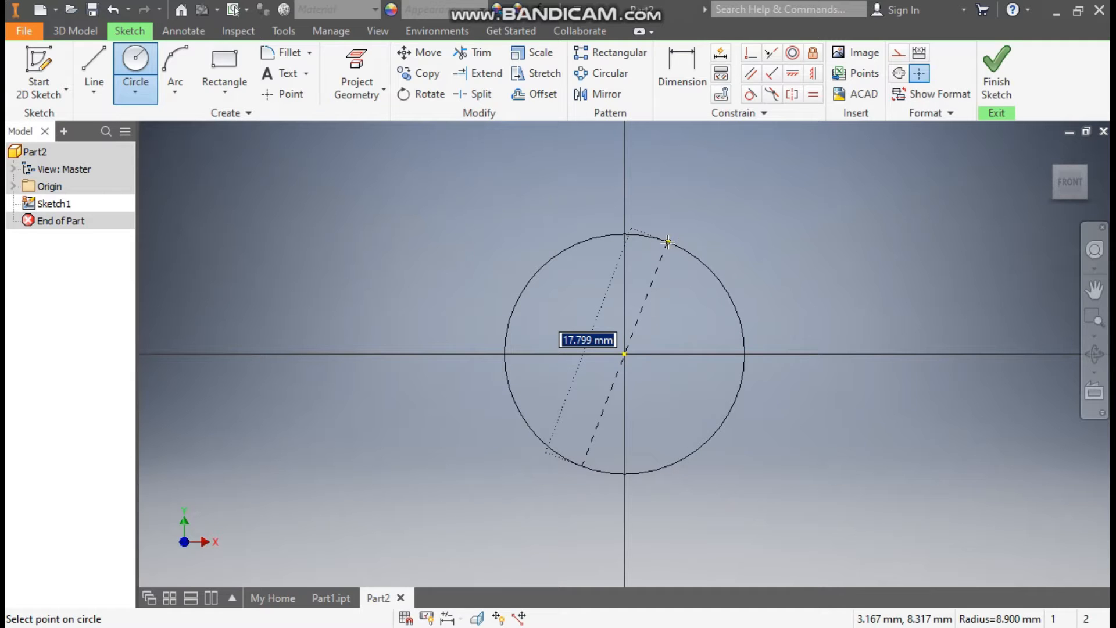
text(20)
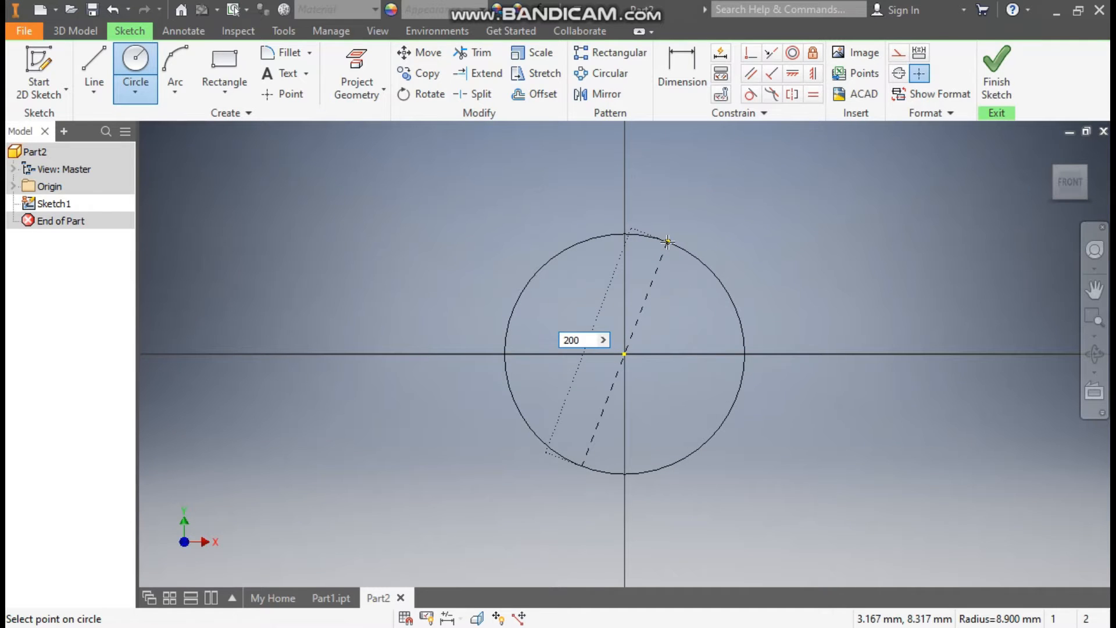
text(0)
key(Return)
scroll(628, 349, down, 5)
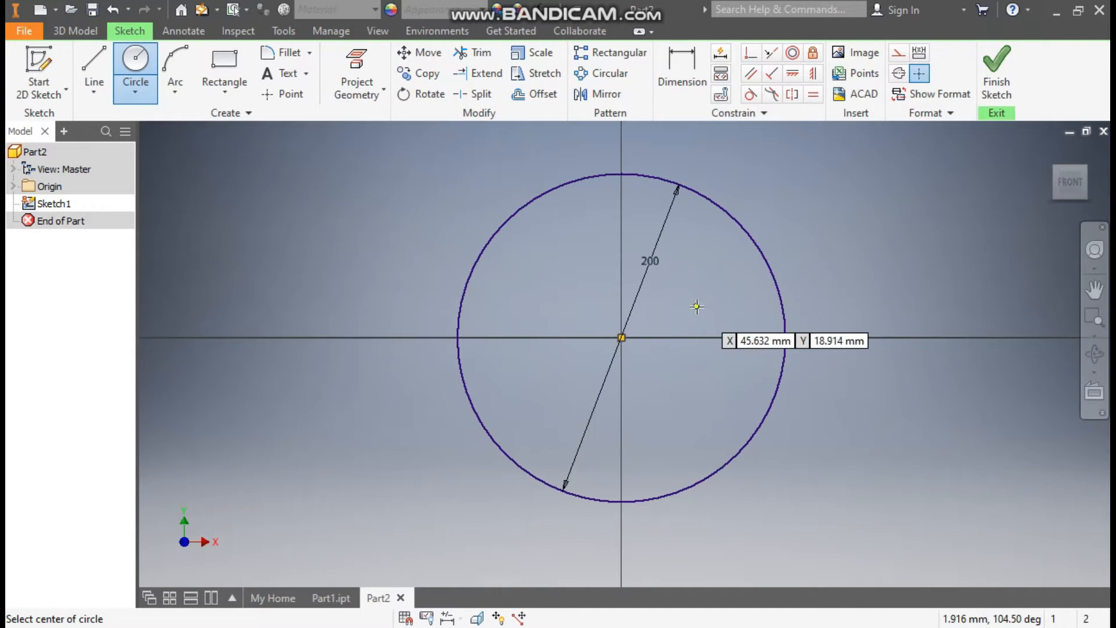
click(624, 347)
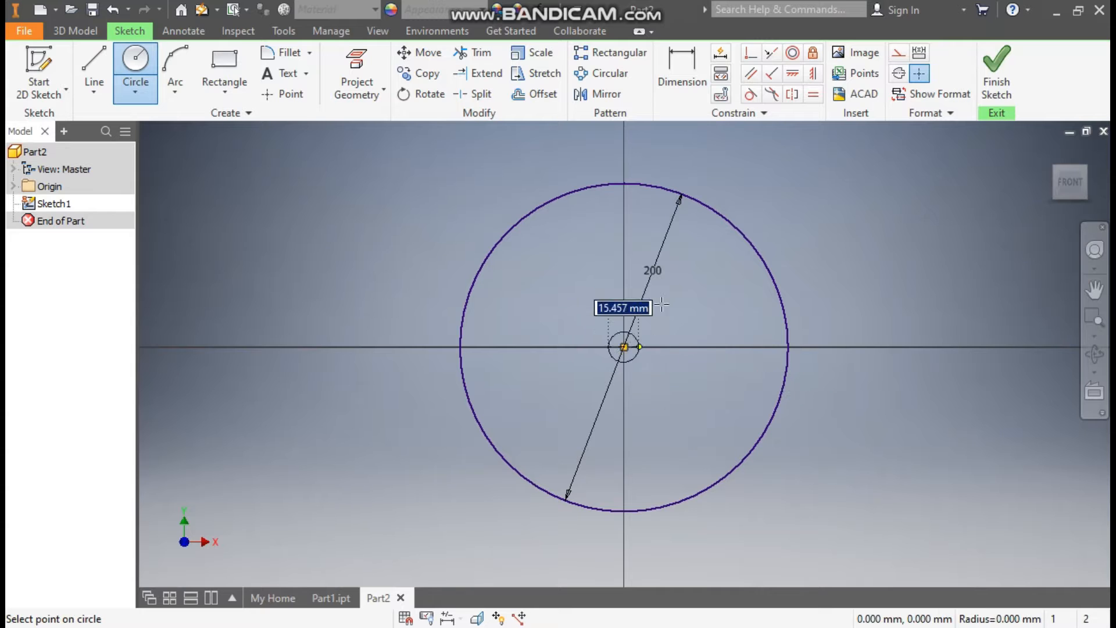
text(150)
key(Return)
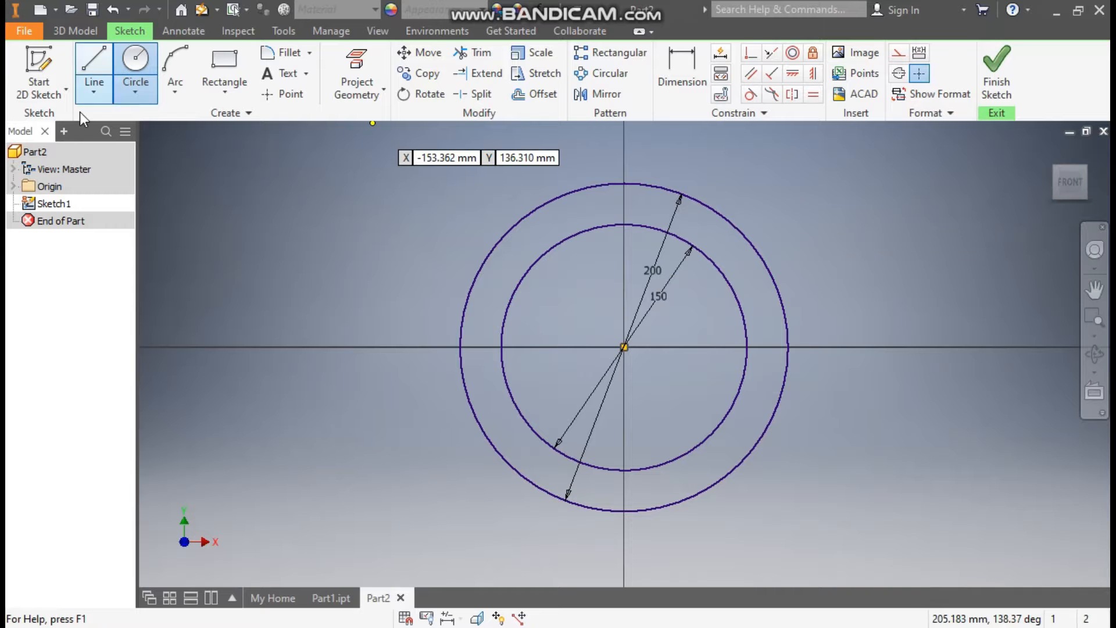
Step: Draw a vertical line about 147 mm long upward from the origin and convert it to construction geometry
click(99, 60)
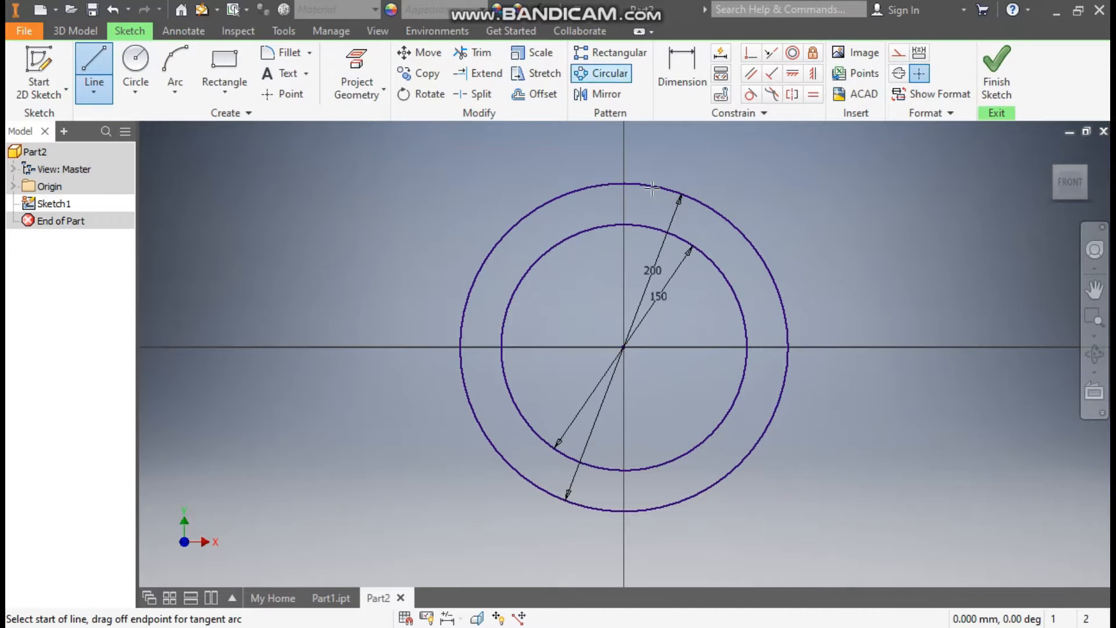
click(624, 348)
middle_drag(689, 256, 695, 288)
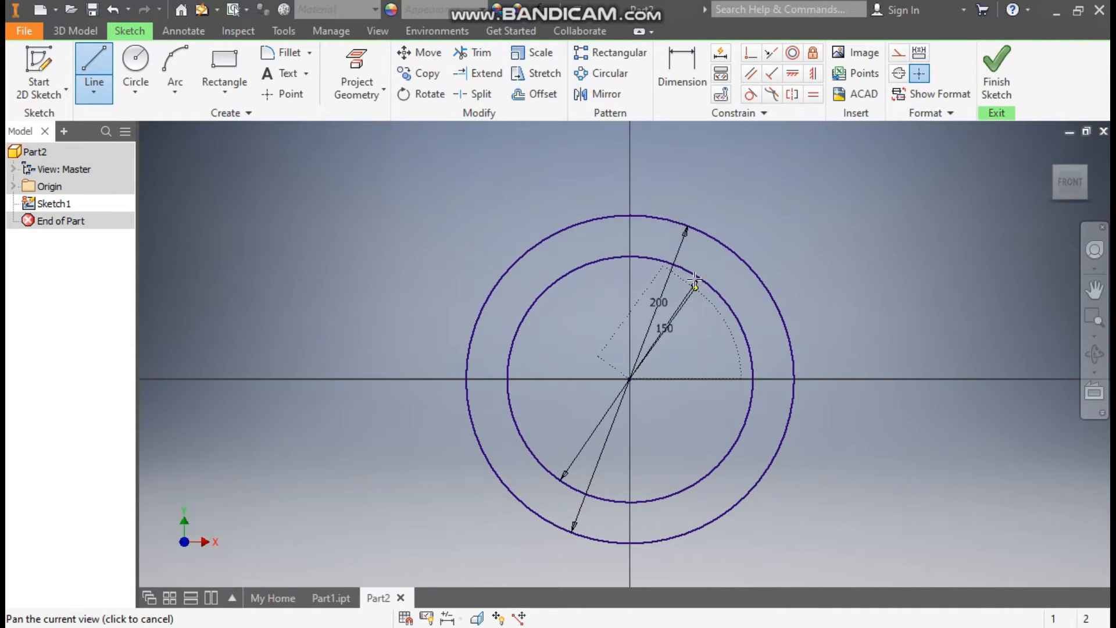
click(630, 138)
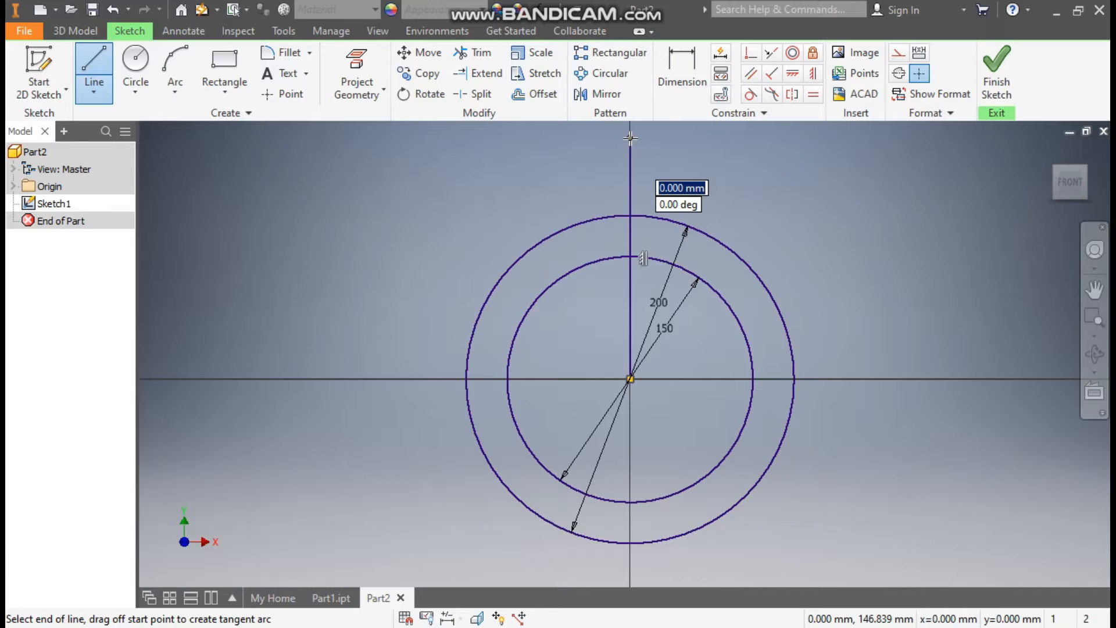
key(Escape)
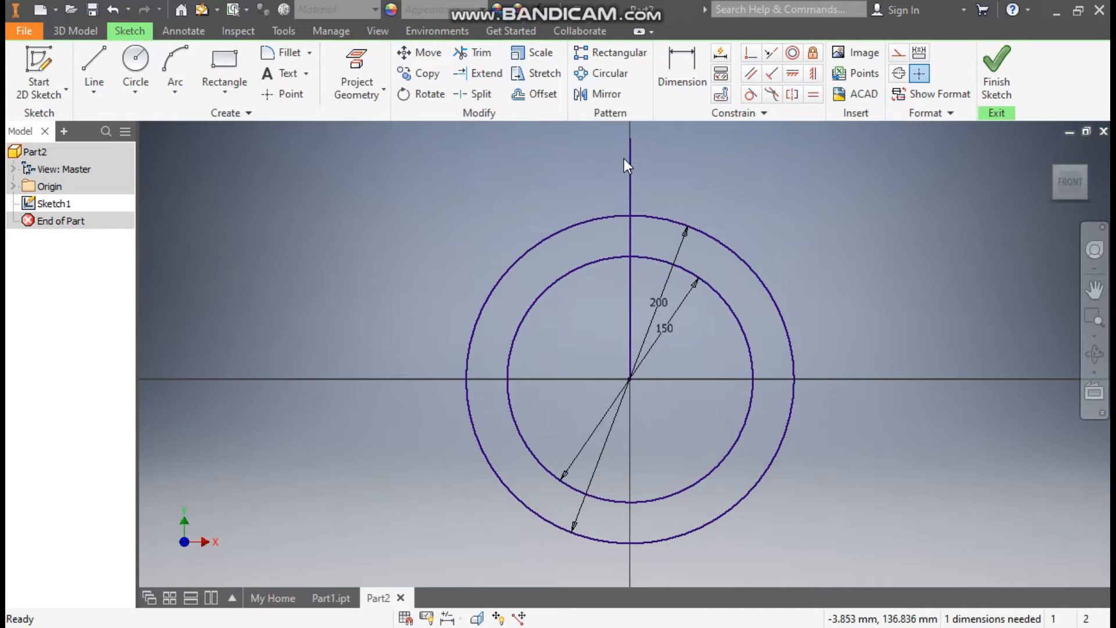
click(631, 172)
click(898, 53)
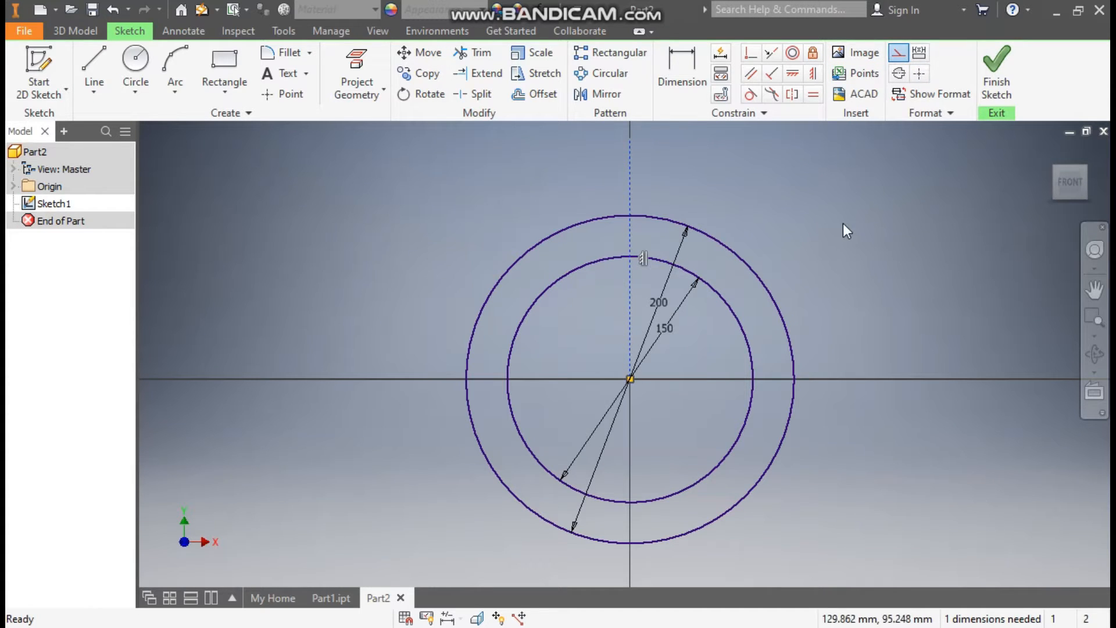
Step: Draw two narrow two-point rectangles crossing the upper ring, about 12 mm to either side of the vertical construction line
click(214, 87)
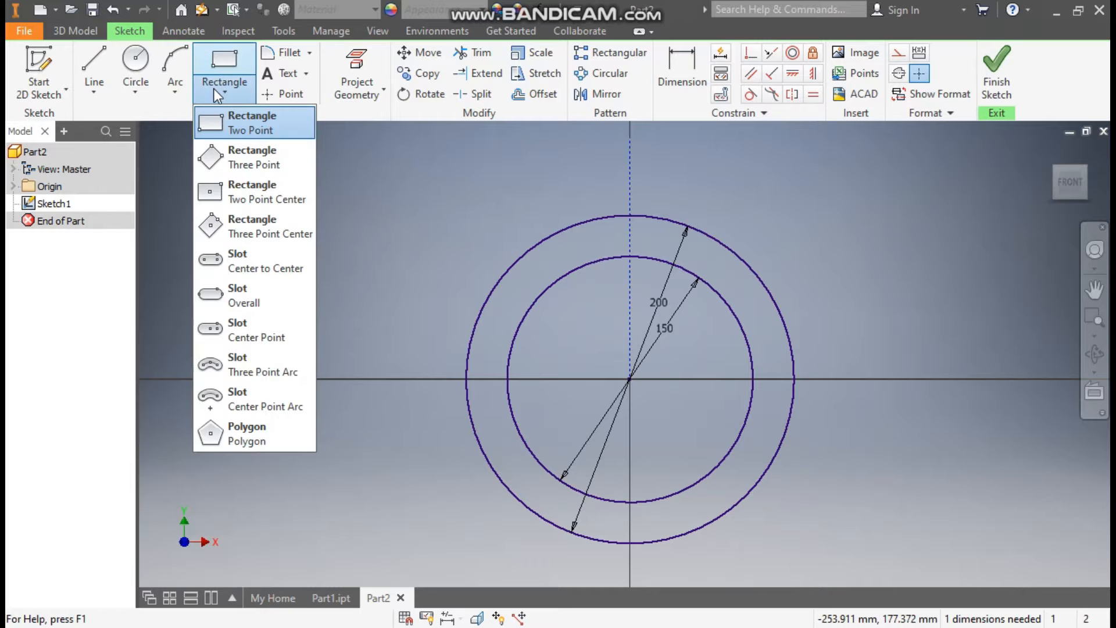
click(256, 126)
click(568, 164)
click(611, 304)
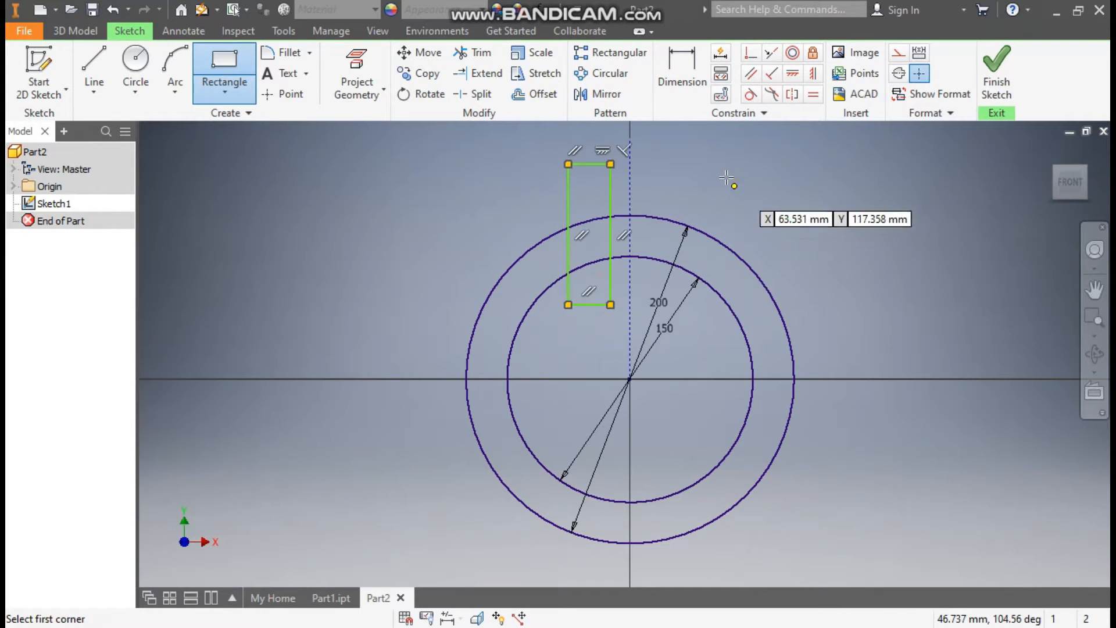
click(683, 165)
click(646, 305)
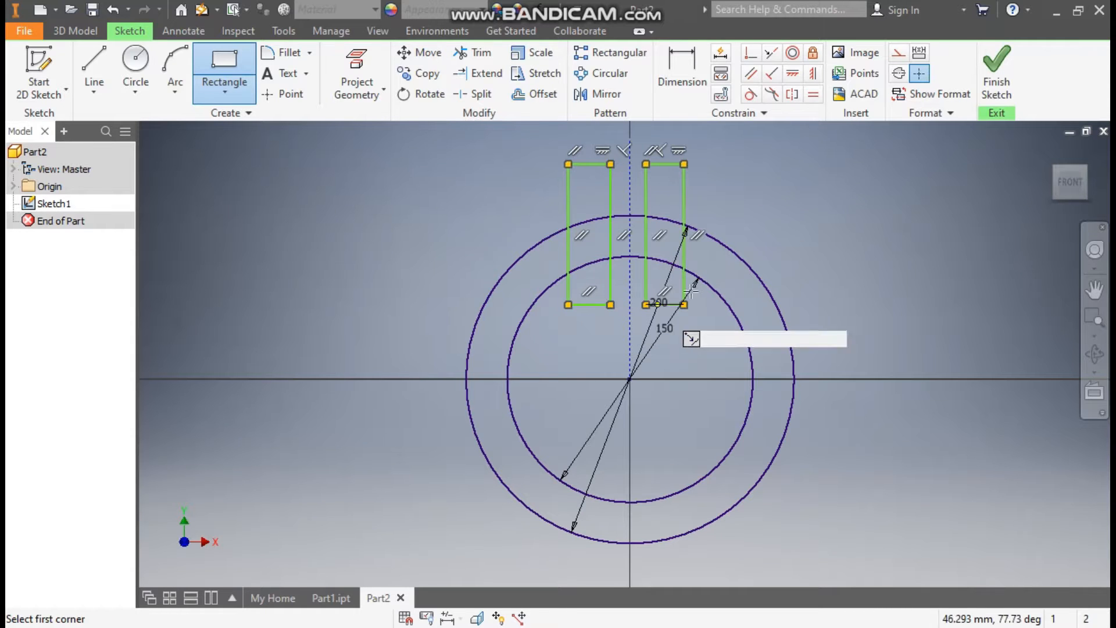
Step: Dimension the inner edge of each rectangle 10 mm from the vertical construction line
click(671, 71)
click(613, 203)
click(631, 193)
click(618, 141)
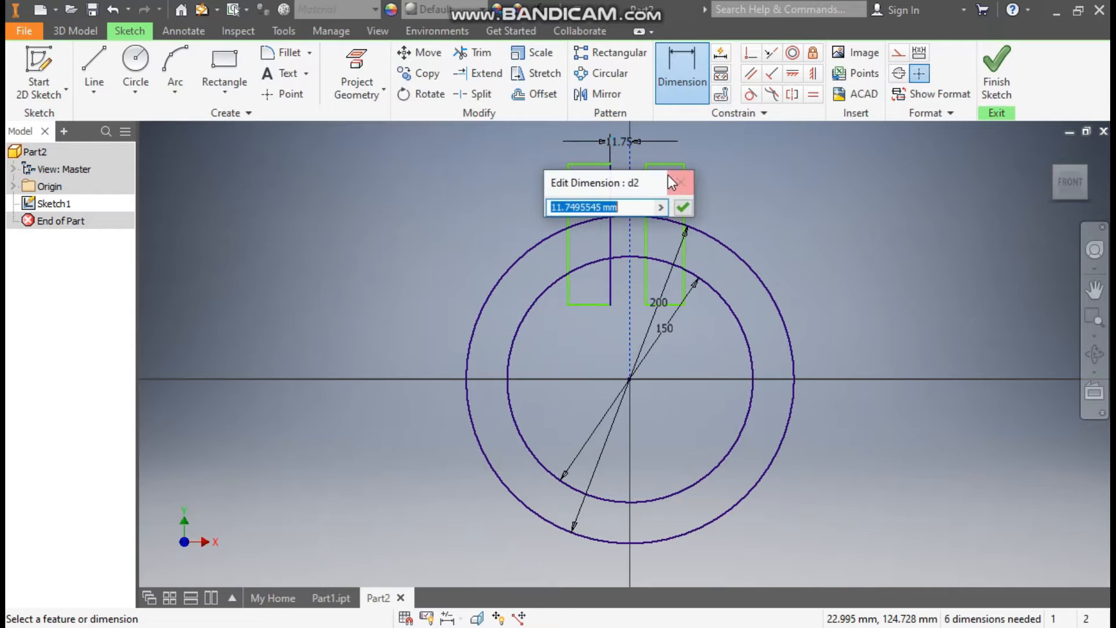
text(10)
key(Return)
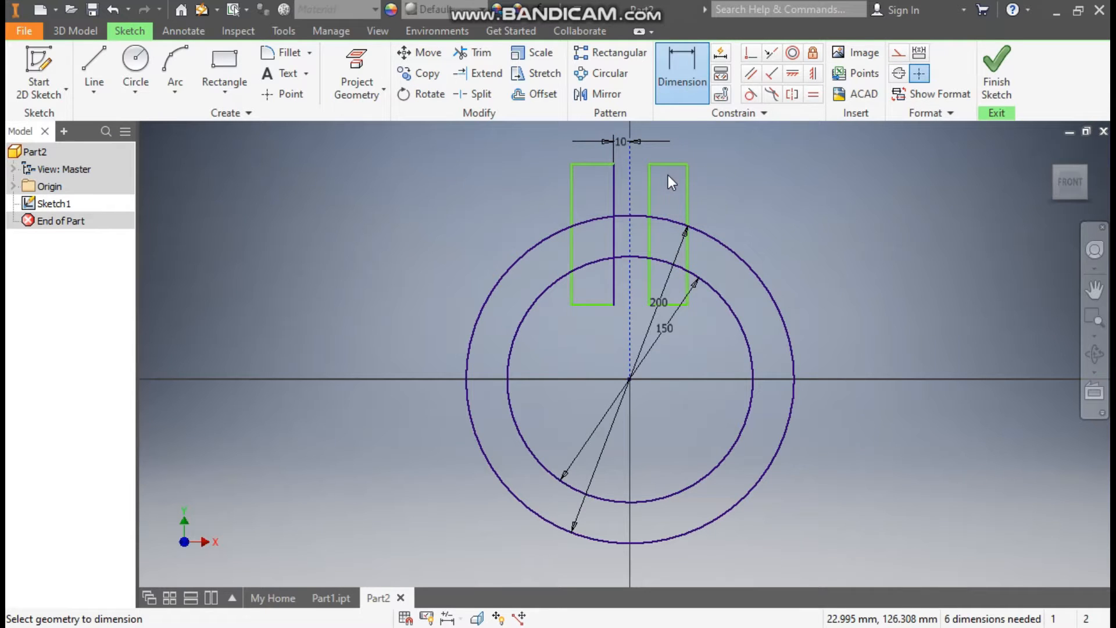
click(630, 195)
click(649, 193)
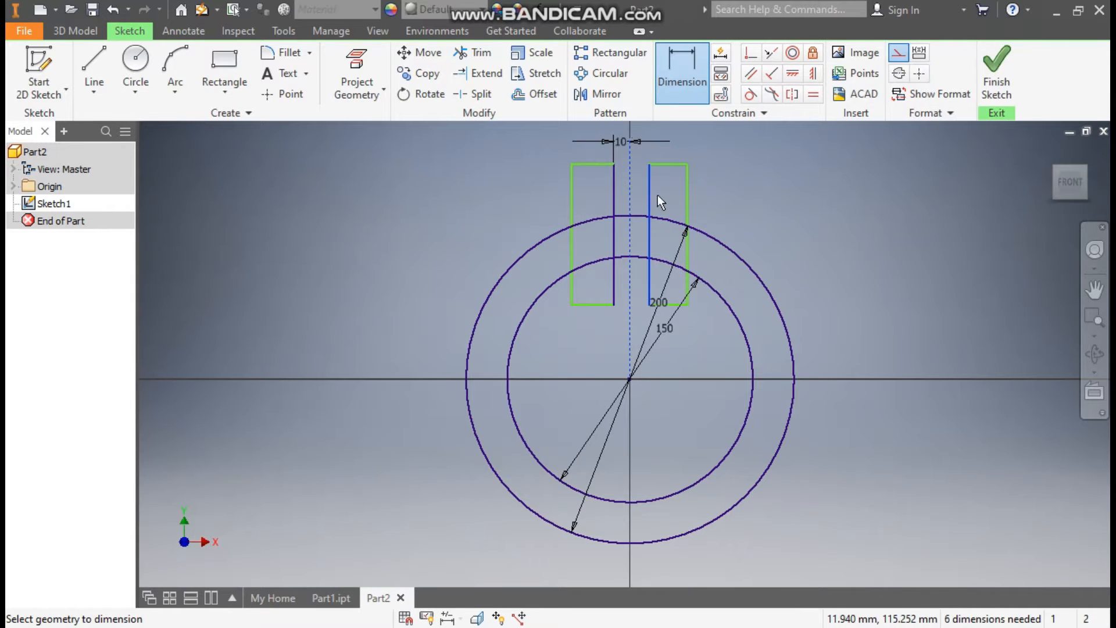
click(668, 196)
text(10)
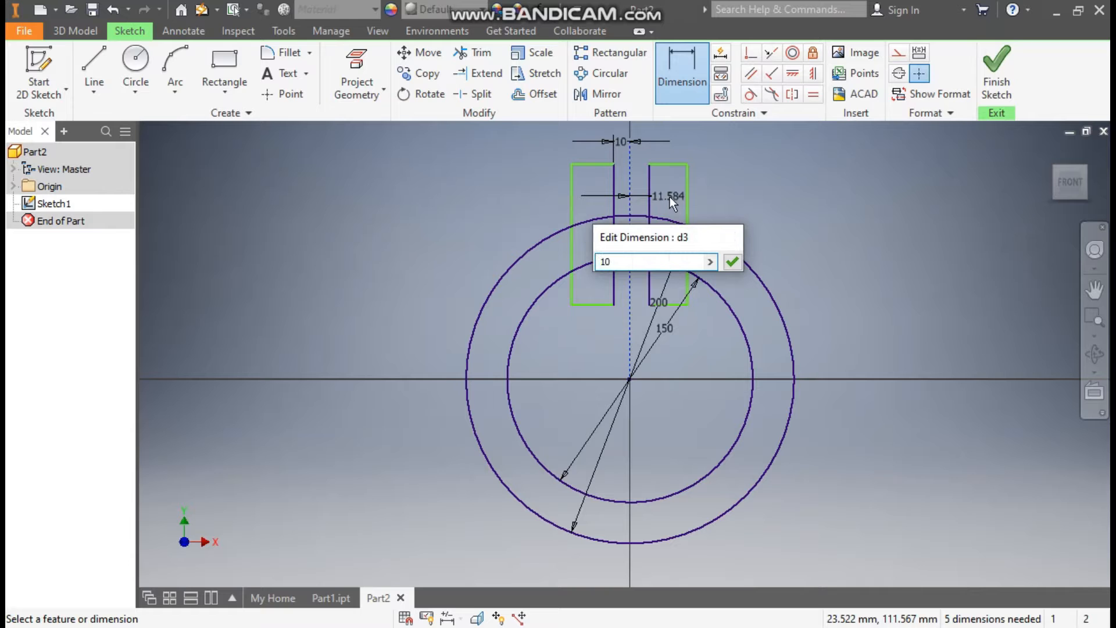
key(Return)
Step: Dimension the width of both rectangles to 25 mm
middle_drag(745, 221, 764, 292)
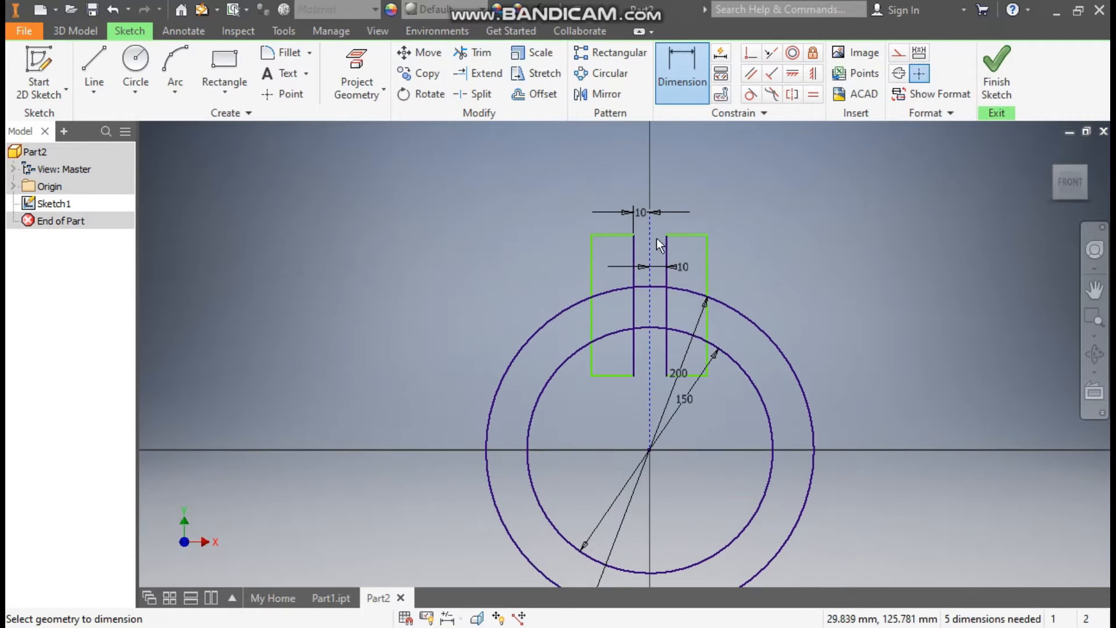
click(615, 177)
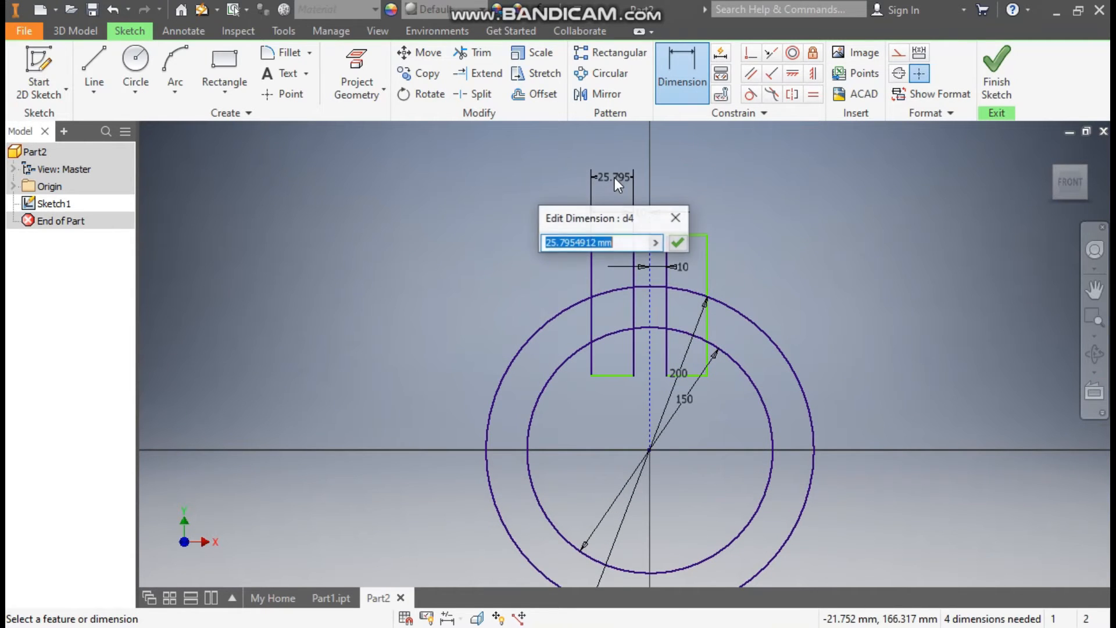
text(20)
key(Return)
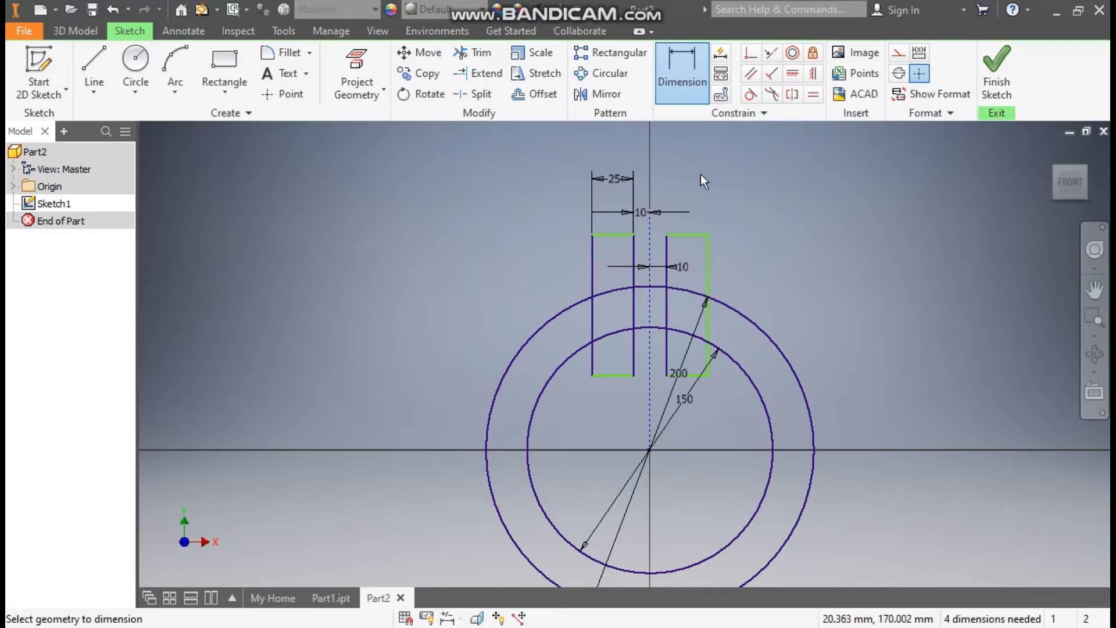
click(693, 235)
click(688, 187)
text(25)
key(Return)
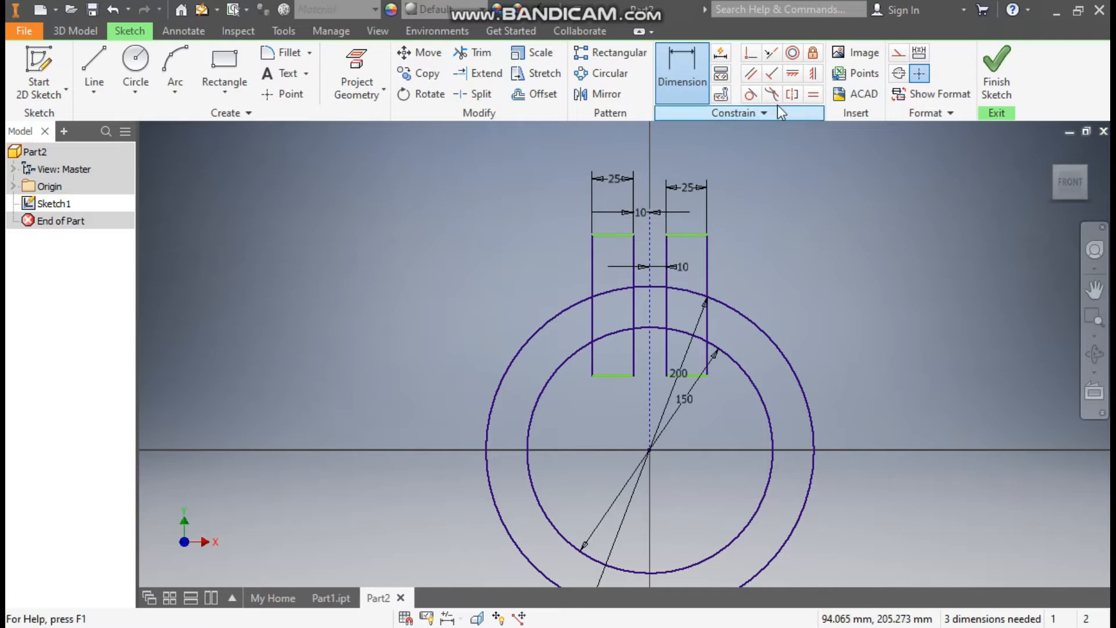
Step: Dimension the rectangles' top edge 140 mm above the circles' centre
click(617, 235)
middle_drag(675, 366, 678, 322)
click(654, 406)
click(430, 340)
text(140)
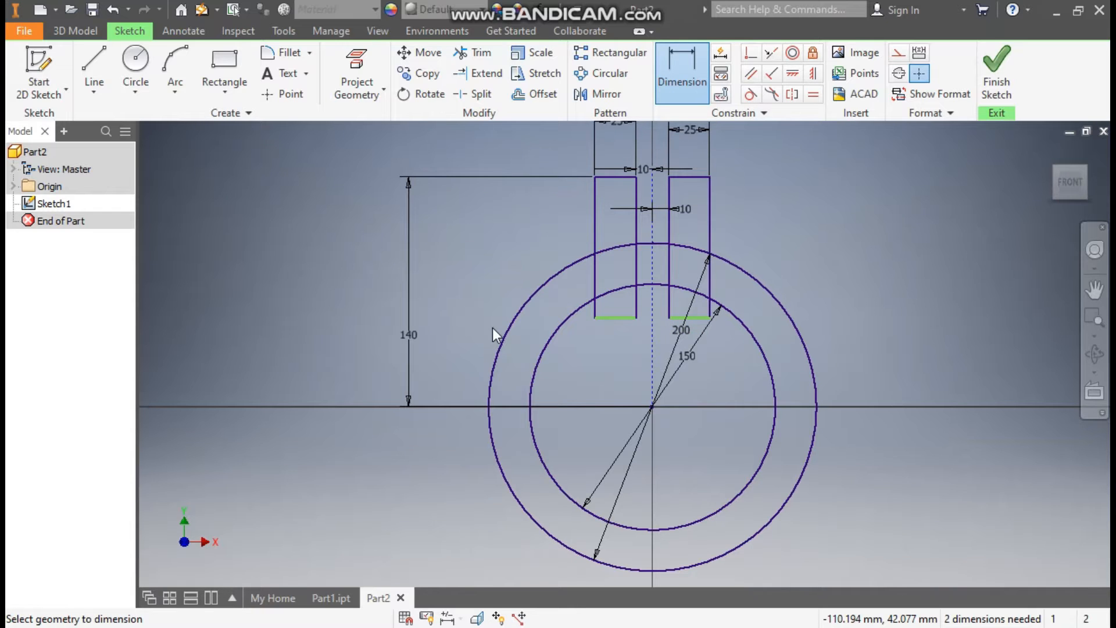
Step: Trim the rectangle portions inside the 150 mm circle and the arcs of both circles in the gap between the rectangles
click(460, 52)
click(624, 319)
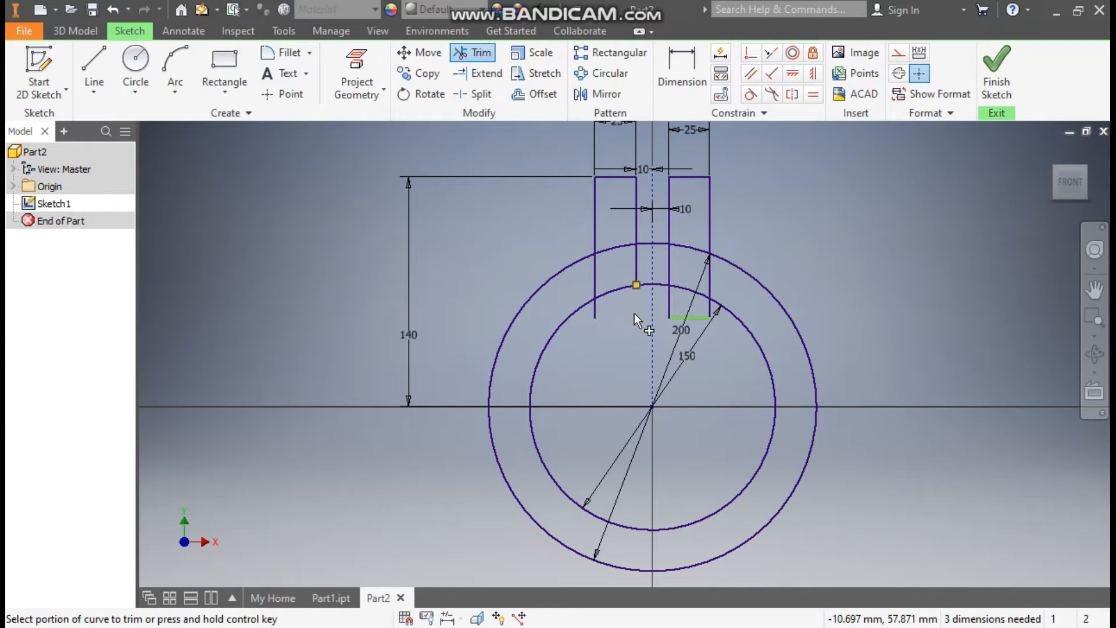
click(673, 305)
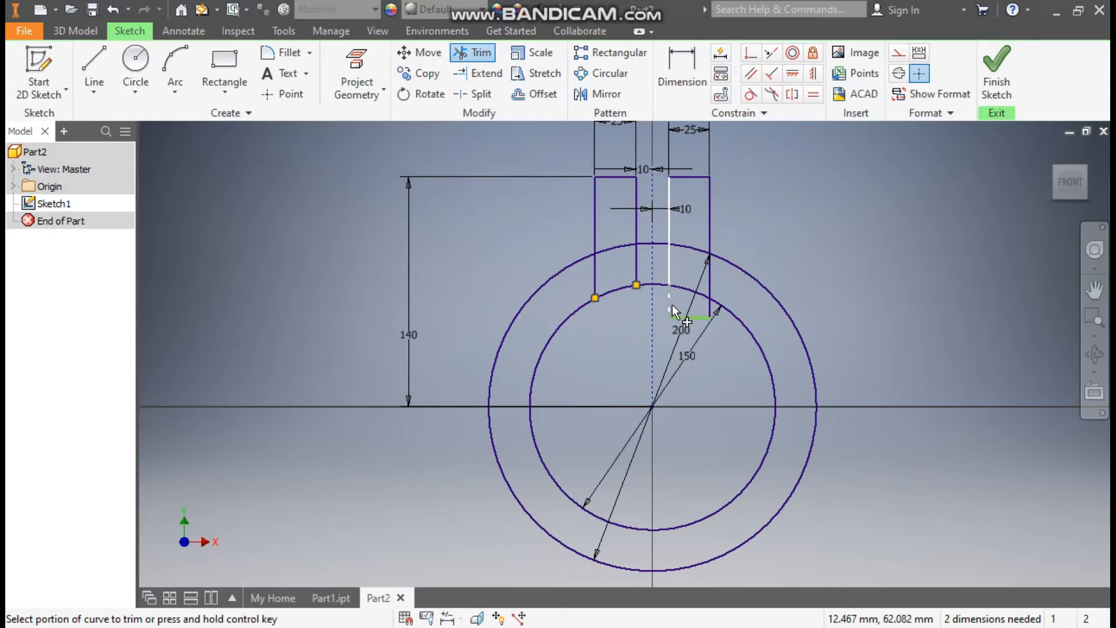
click(710, 309)
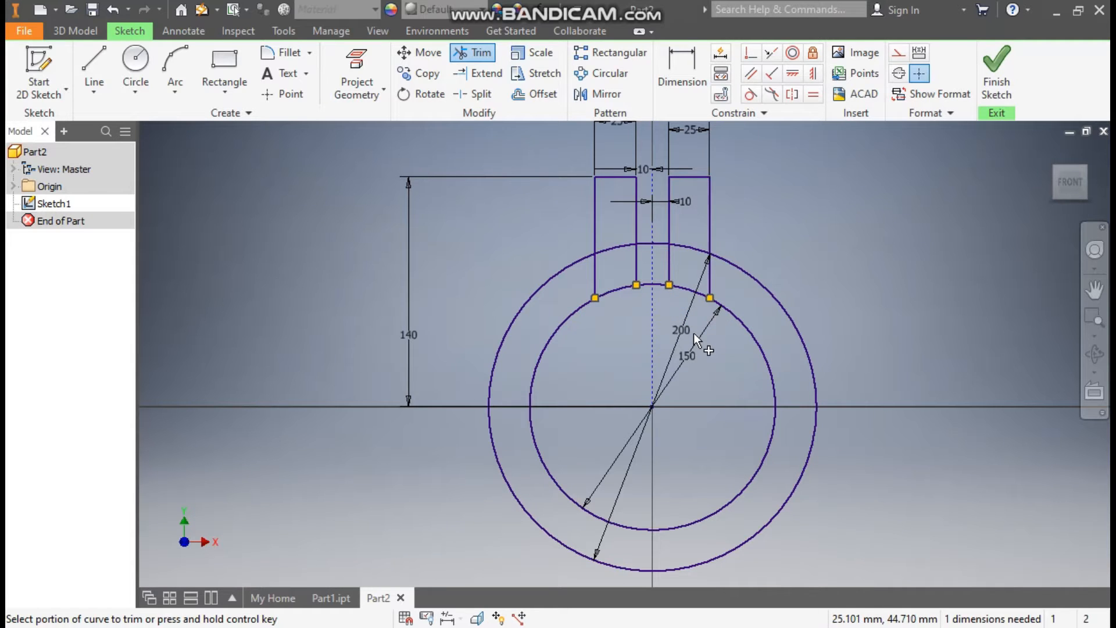
mouse_move(662, 230)
mouse_down()
mouse_move(660, 287)
mouse_move(644, 239)
mouse_move(646, 296)
mouse_up()
Step: Draw an L-shaped outline from the outer circle's left quadrant: about 131 mm down, 103 mm left, 31 mm down, 128 mm right, up to the circle
middle_drag(790, 220, 766, 254)
scroll(789, 245, down, 1)
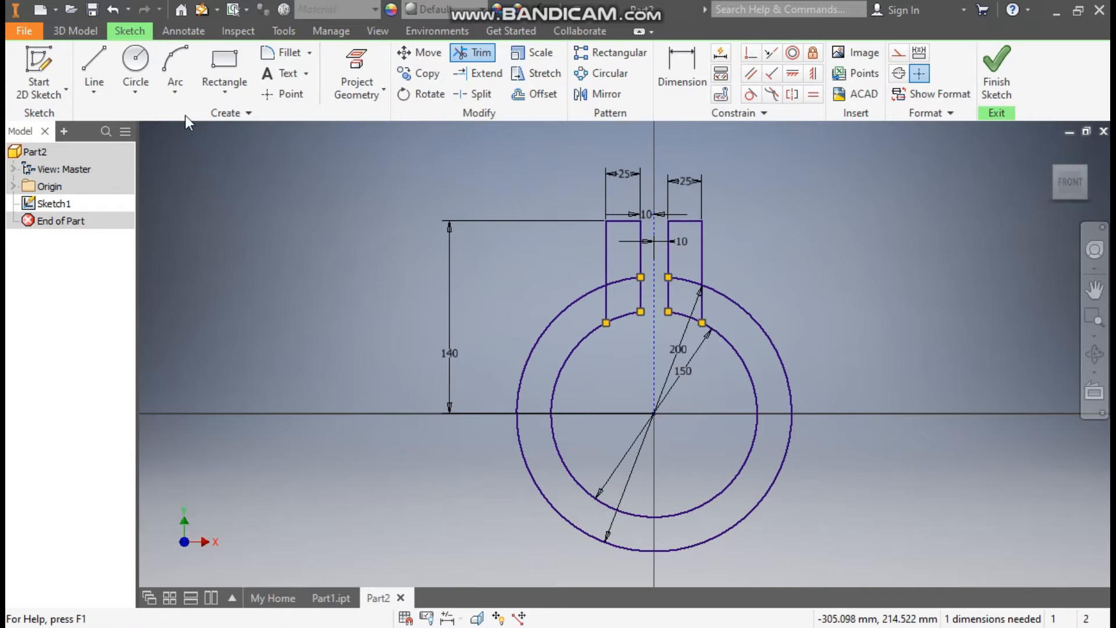
click(94, 64)
middle_drag(651, 253, 743, 74)
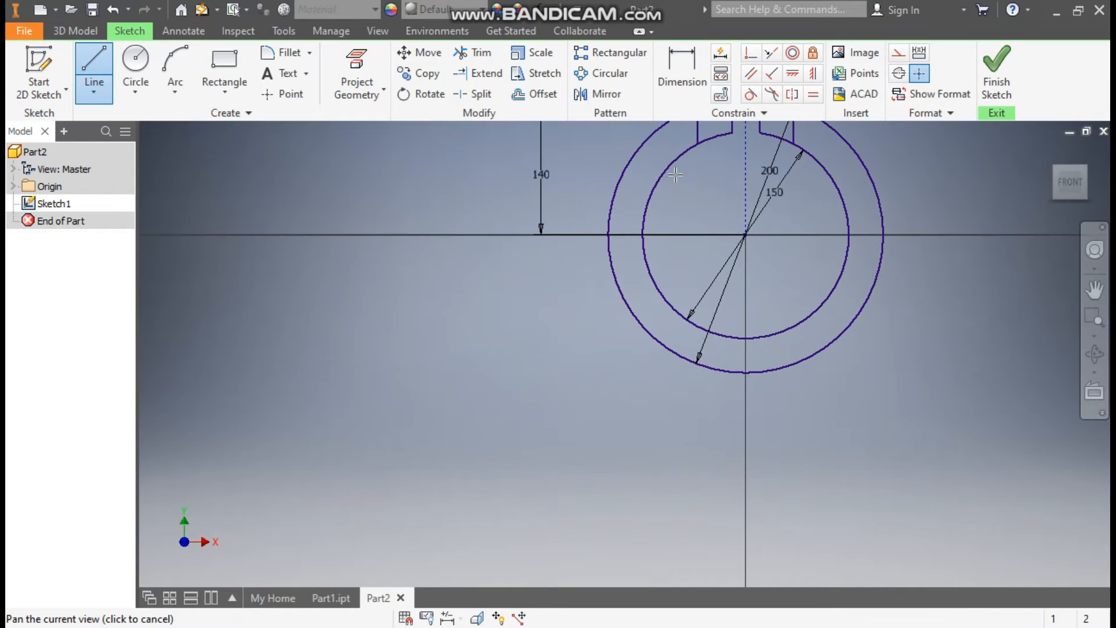
click(606, 234)
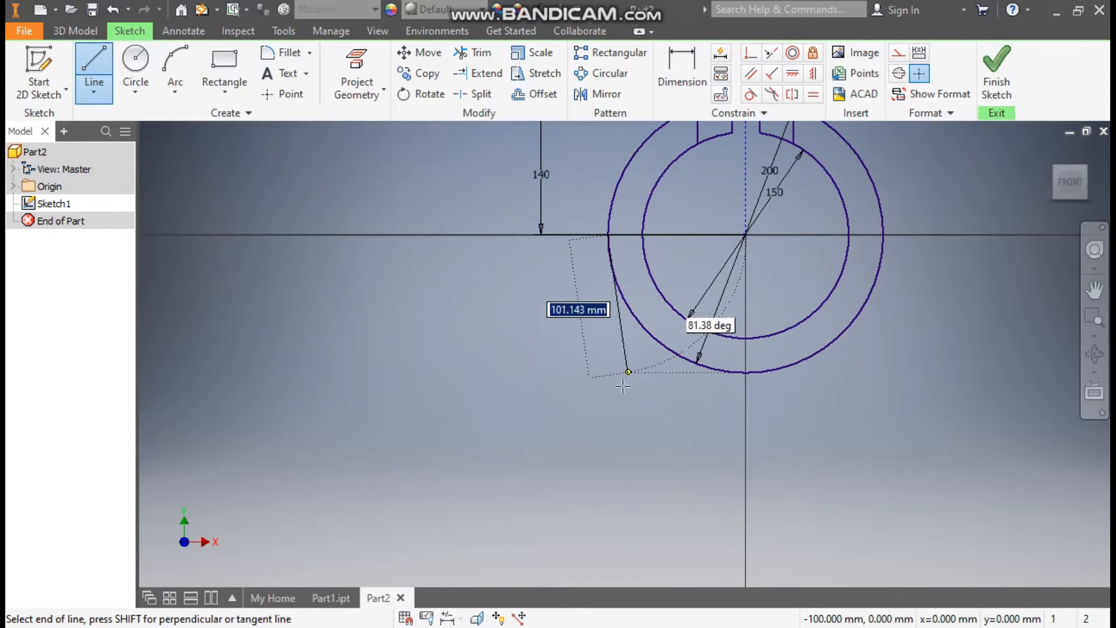
click(608, 414)
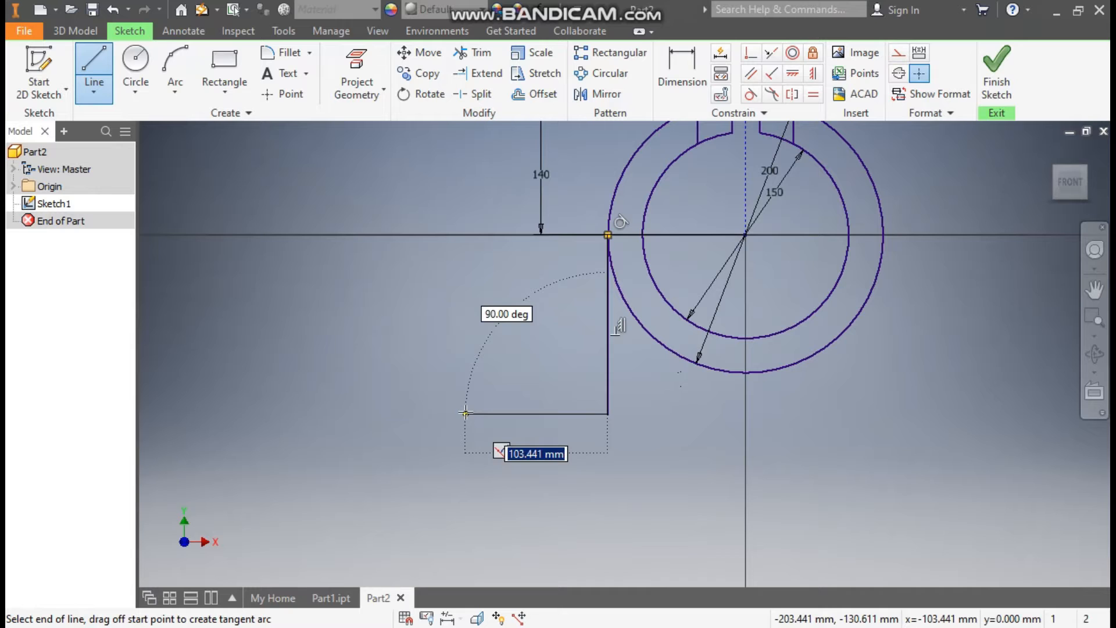
click(465, 458)
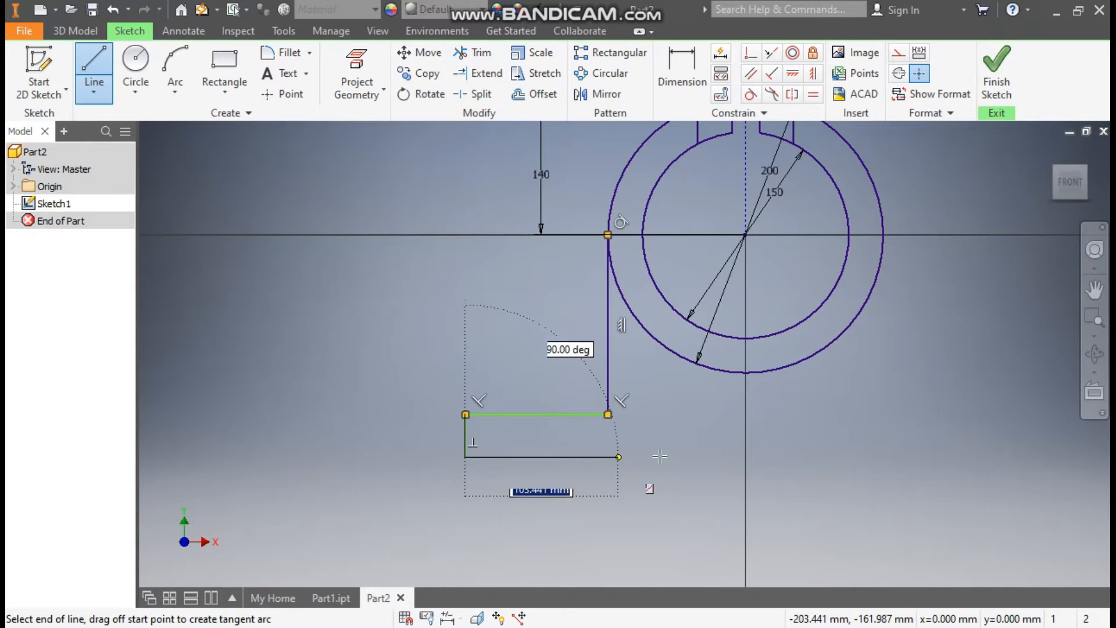
click(642, 457)
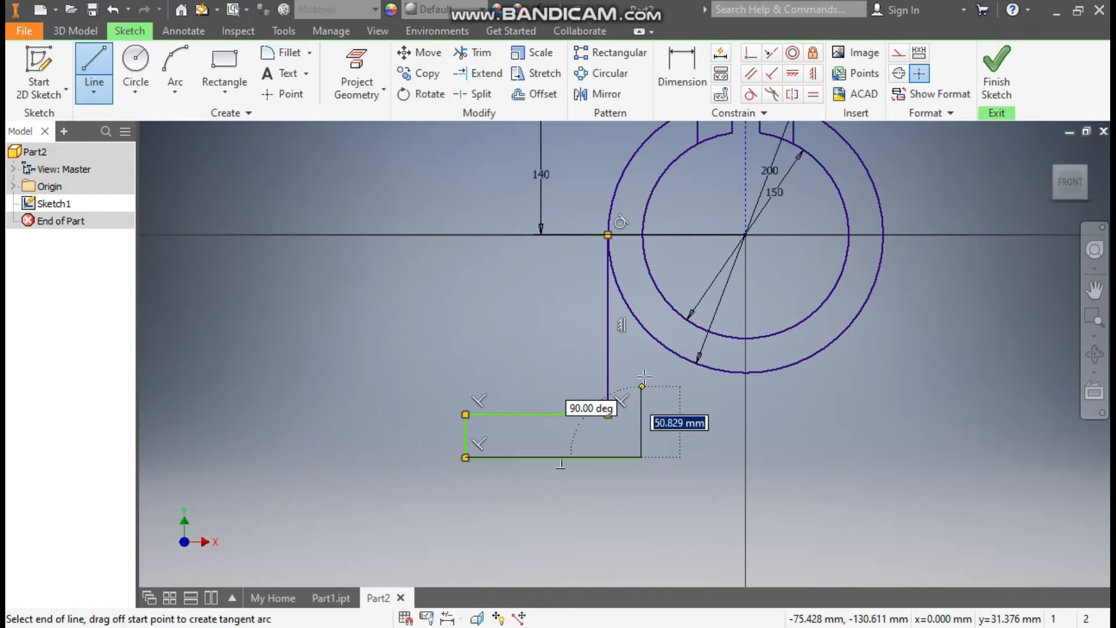
click(641, 325)
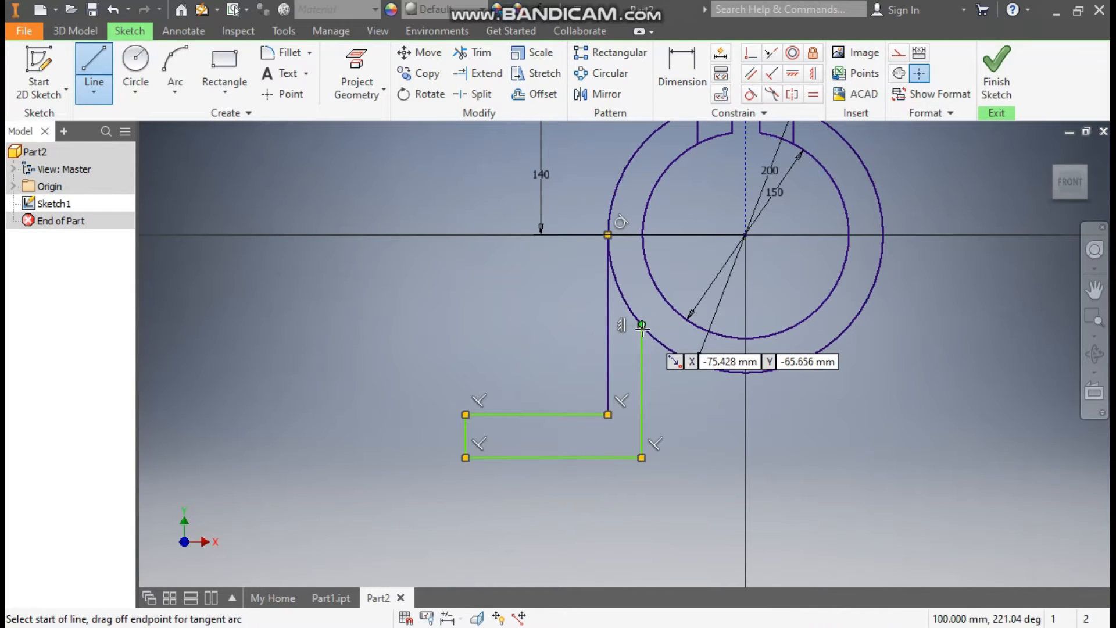
Step: Dimension the width of the L-shaped outline's vertical leg to 25 mm
click(683, 61)
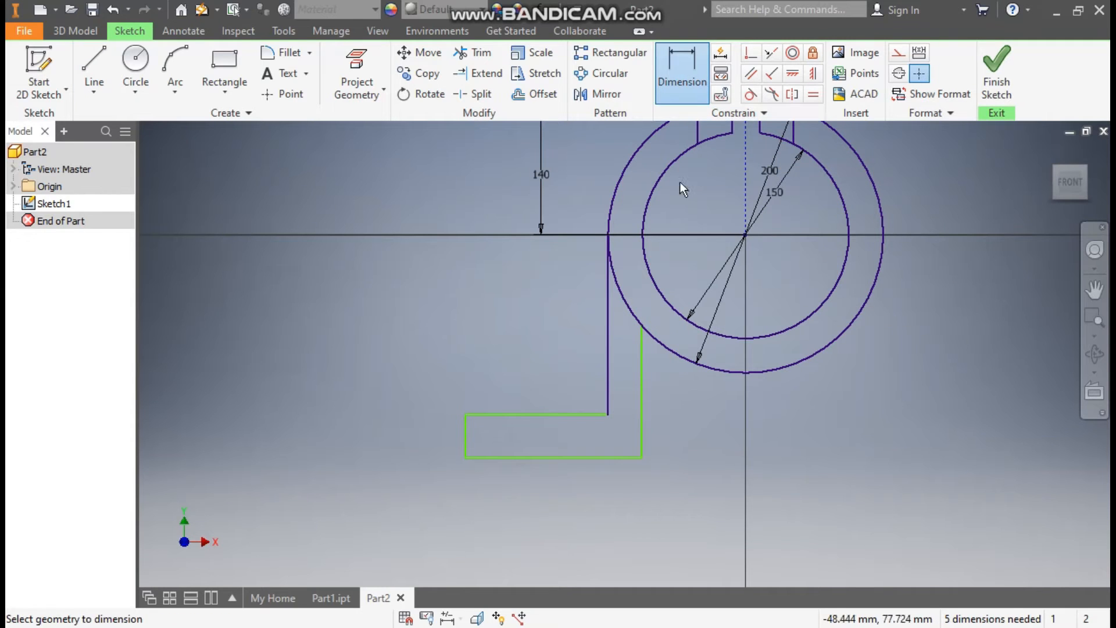
click(616, 361)
click(642, 378)
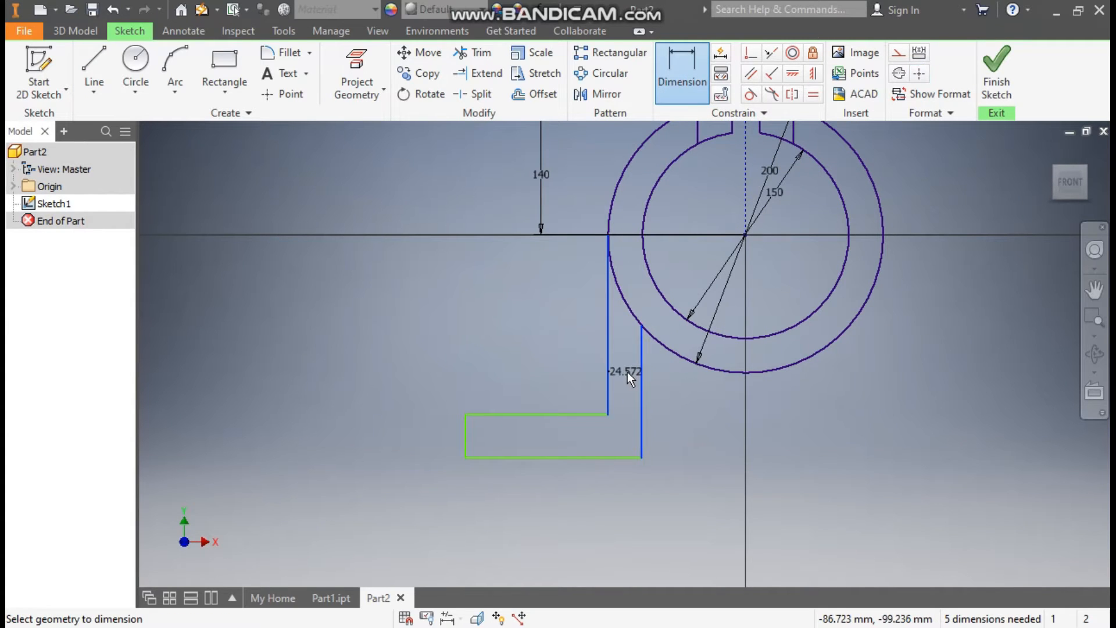
click(626, 372)
text(25)
key(Return)
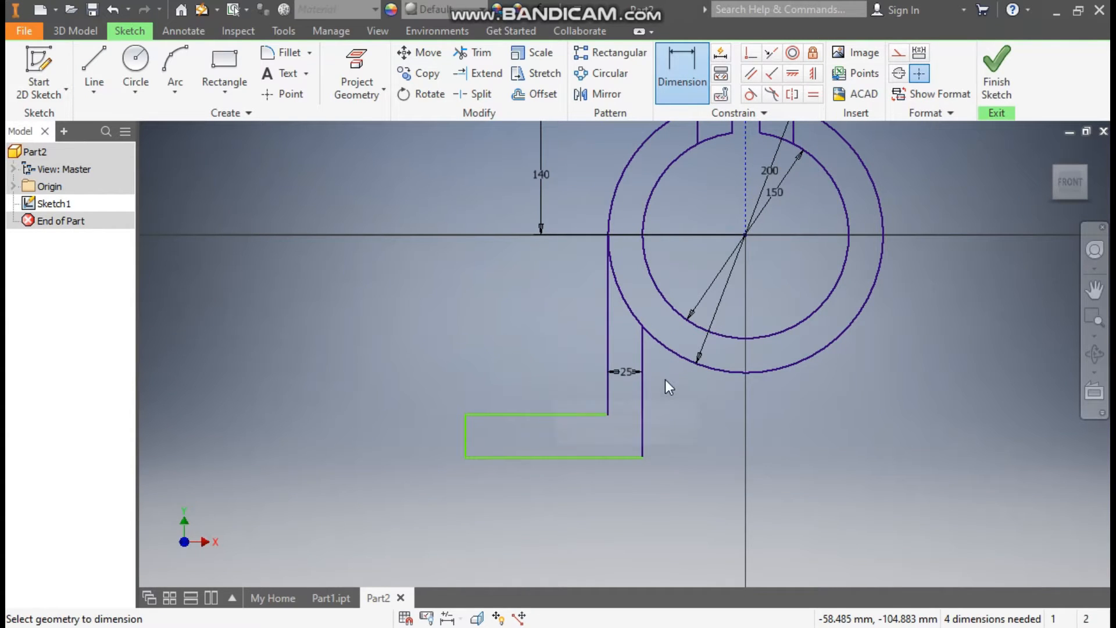
Step: Dimension the thickness of the horizontal foot to 25 mm
click(509, 415)
click(510, 458)
click(415, 441)
text(25)
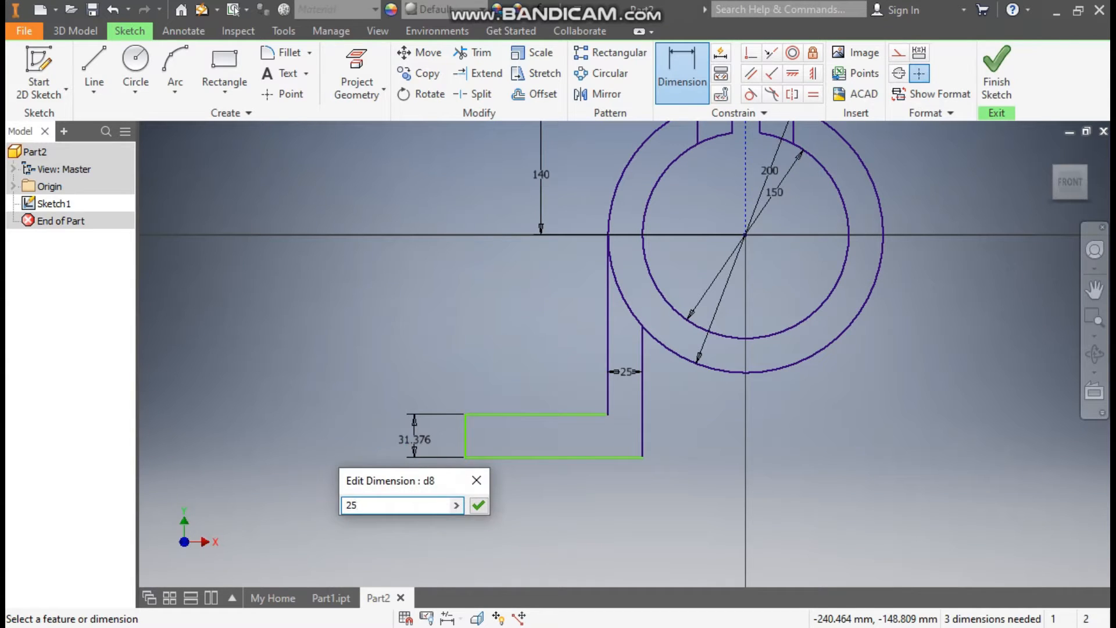
key(Return)
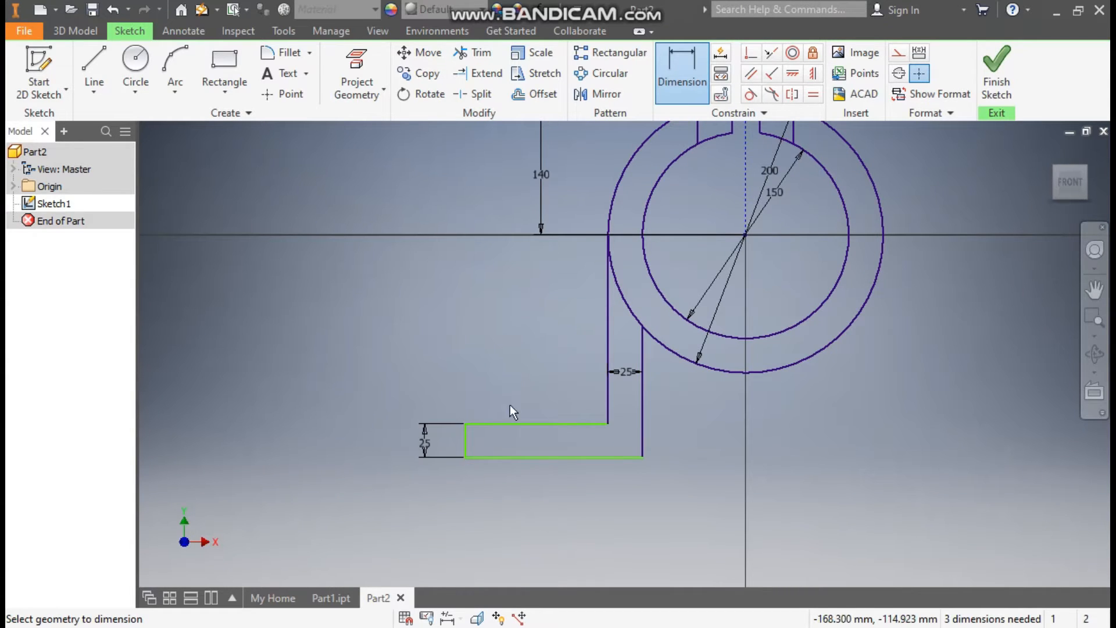
Step: Dimension the foot's outer end edge 160 mm horizontally from the circles' centre
click(465, 447)
click(745, 234)
click(641, 541)
text(16)
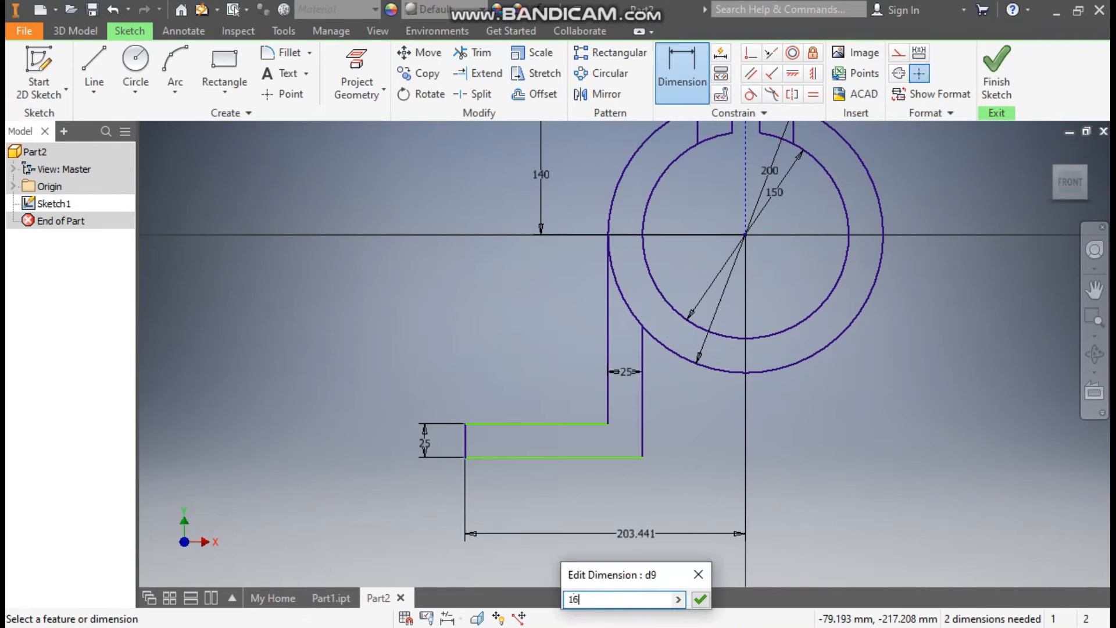
text(0)
key(Return)
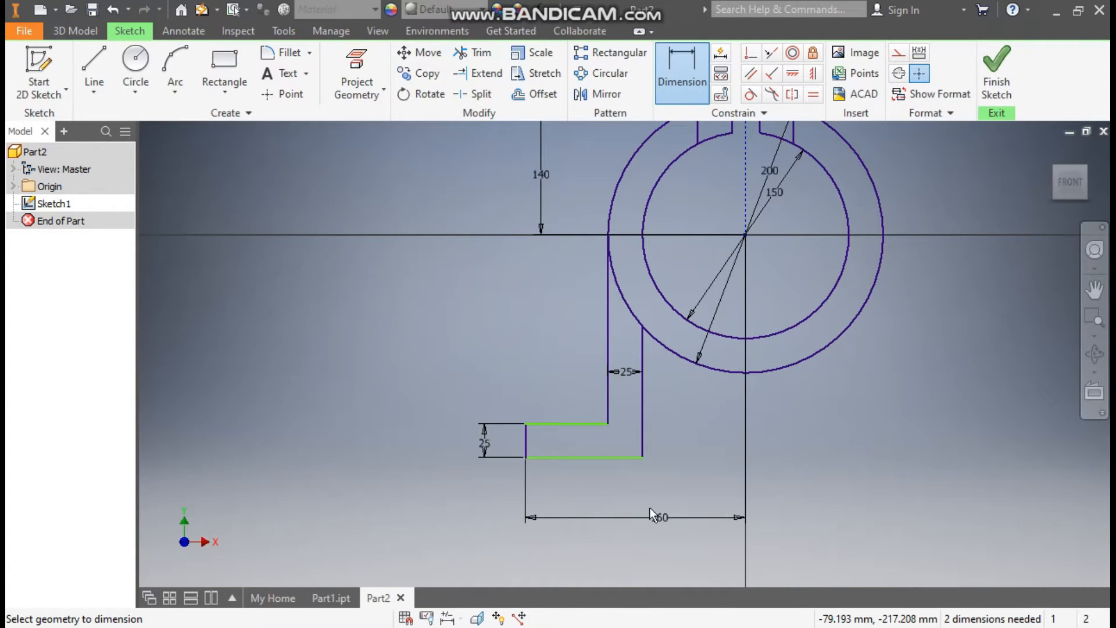
Step: Dimension the foot's bottom edge 150 mm below the circles' centre
click(745, 235)
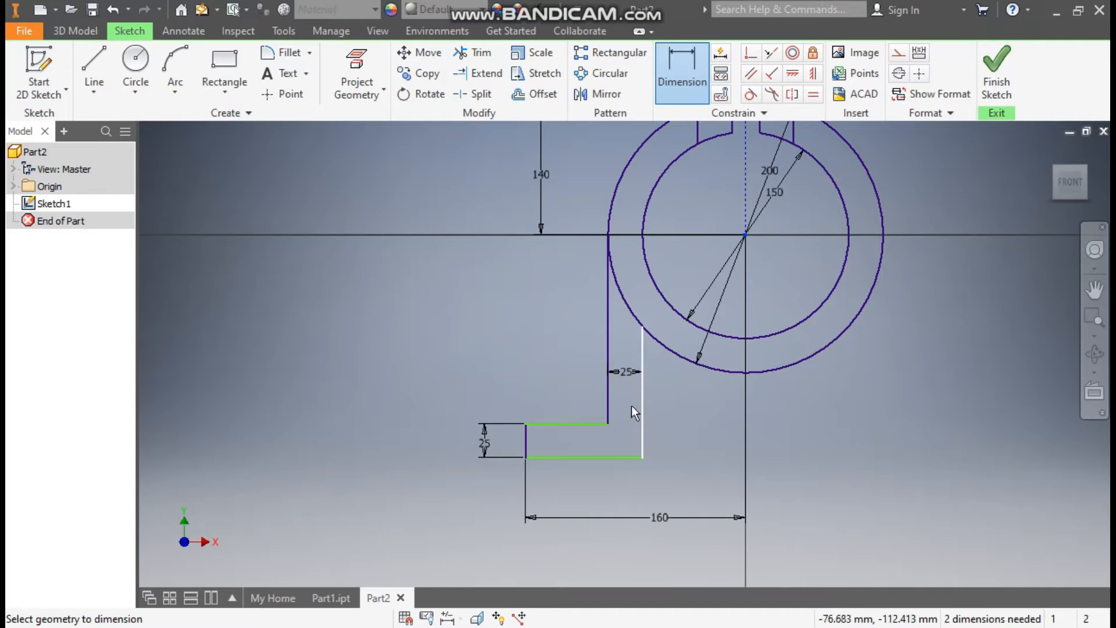
click(606, 459)
click(393, 368)
text(150)
key(Return)
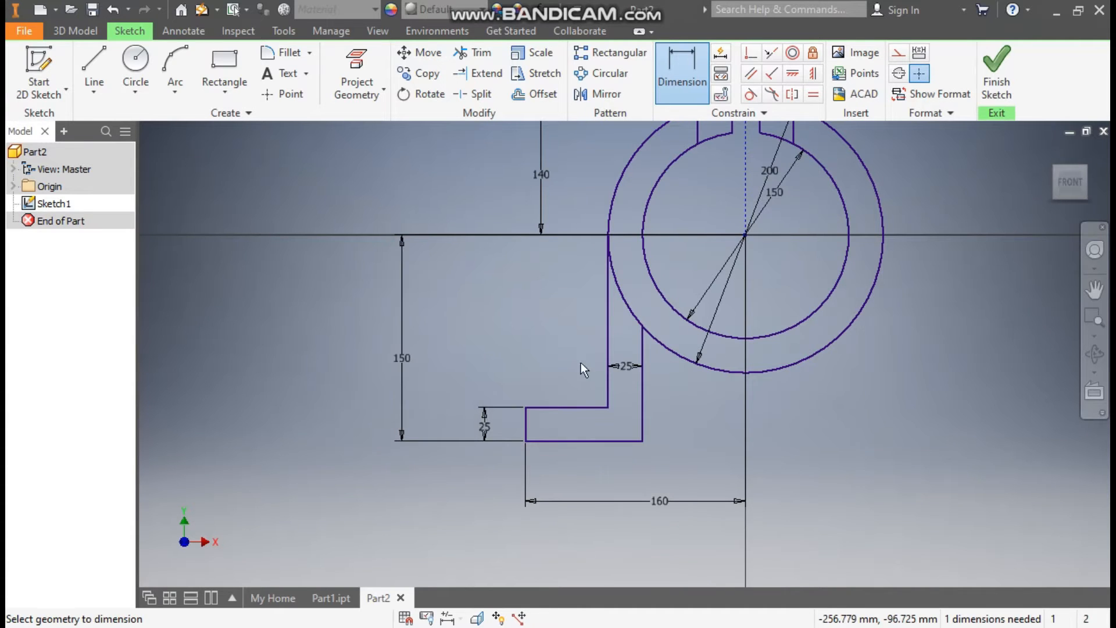
Step: Mirror the L-shaped leg and foot lines about the vertical dashed centreline through the circles' centre
scroll(794, 396, down, 1)
middle_drag(786, 398, 675, 443)
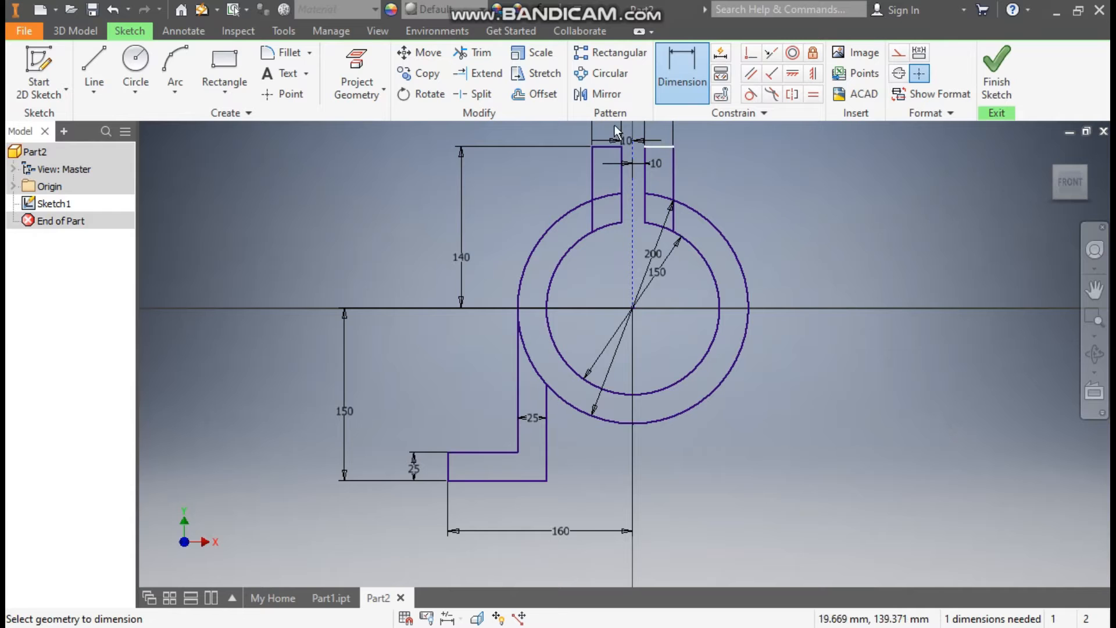
click(599, 93)
drag(561, 417, 427, 491)
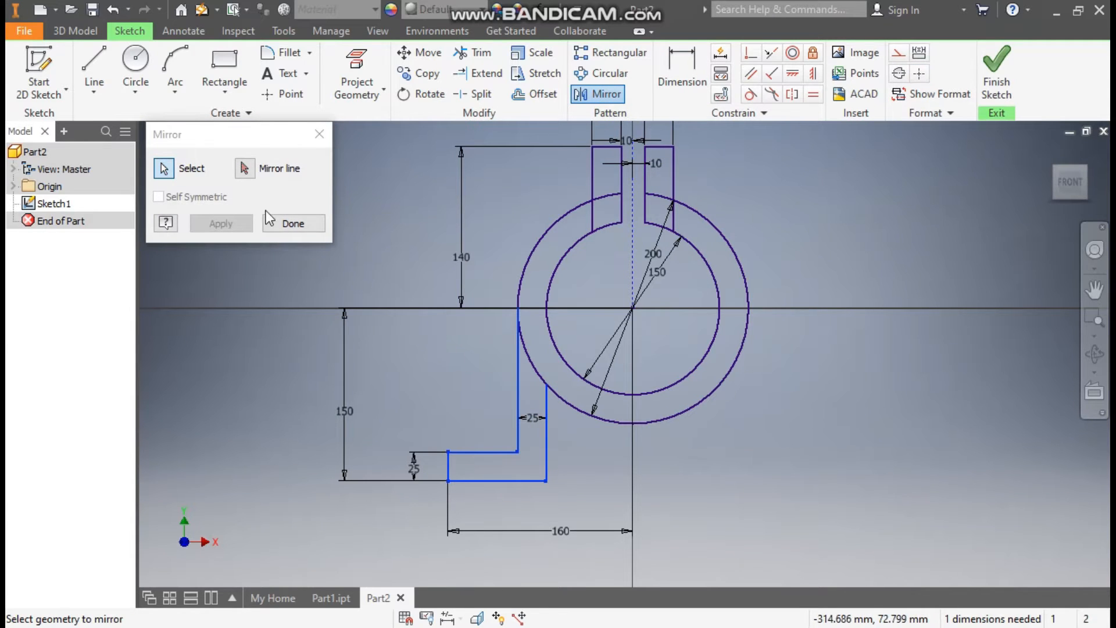
click(244, 168)
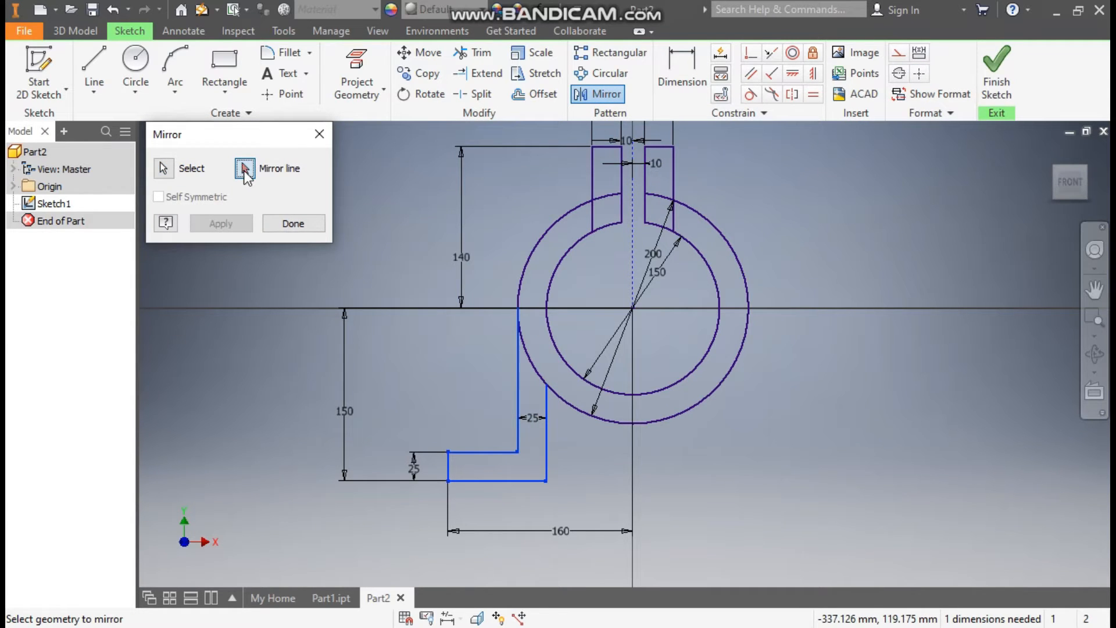
click(632, 263)
click(227, 225)
click(293, 224)
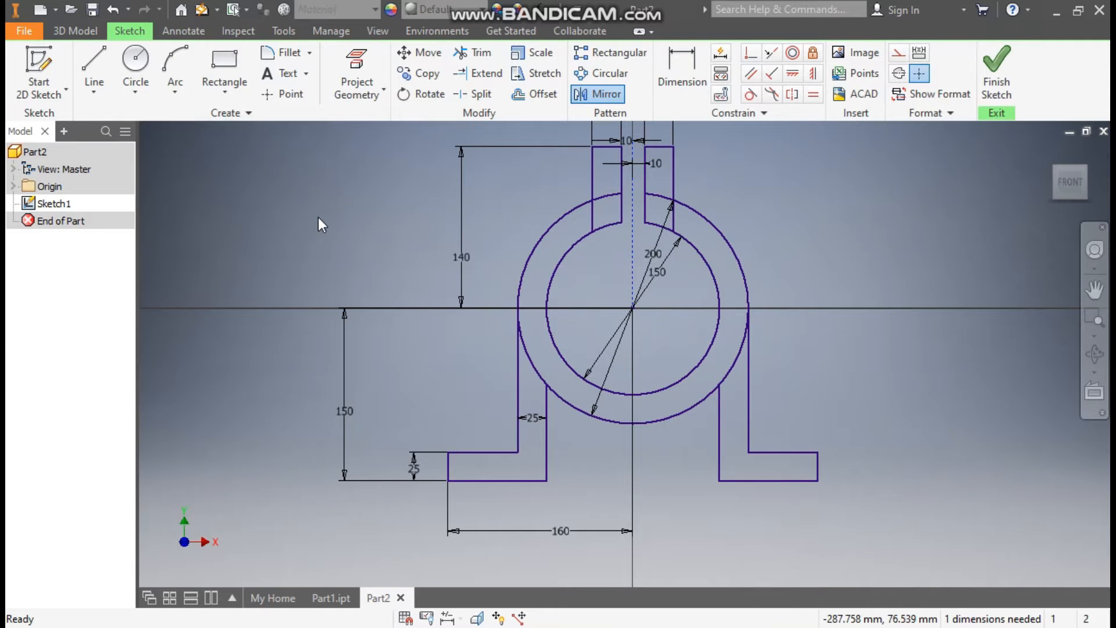
Step: Trim the two outer circle arcs that lie inside the legs, between each leg's outer and inner lines
click(485, 56)
click(736, 349)
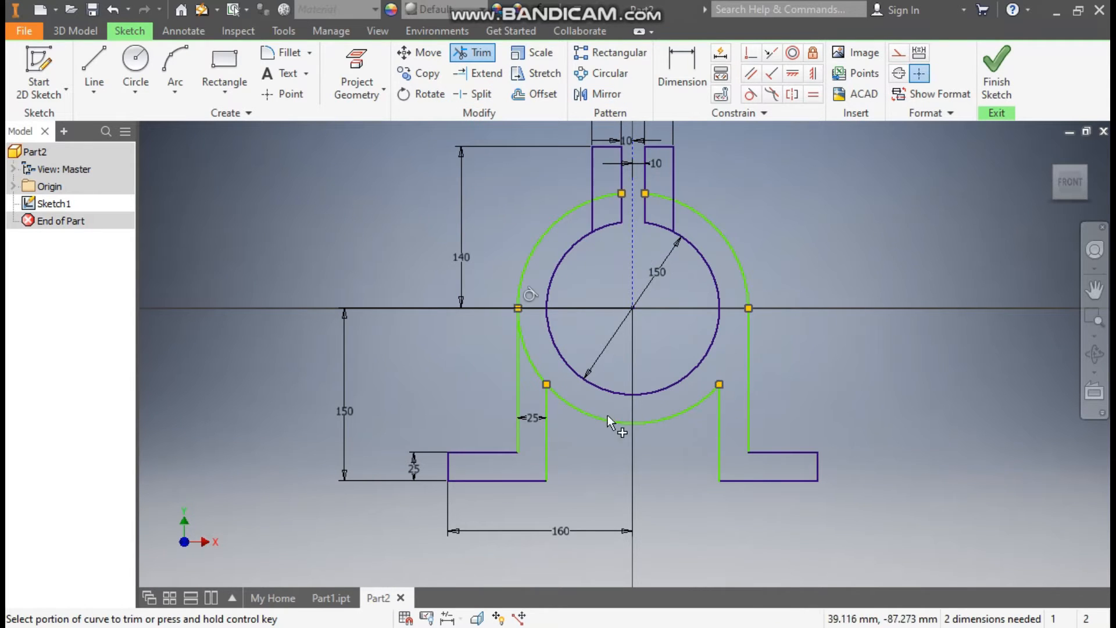
click(532, 363)
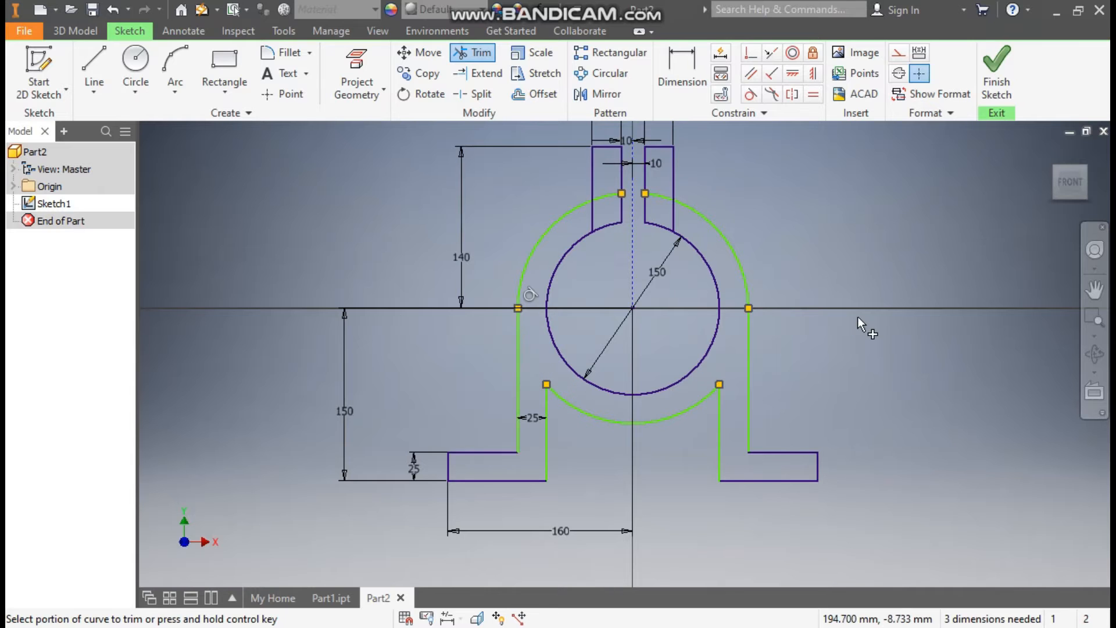
Step: Add 100 mm radius dimensions to the upper outer arc and to the lower arc between the legs
click(692, 74)
click(710, 219)
click(754, 190)
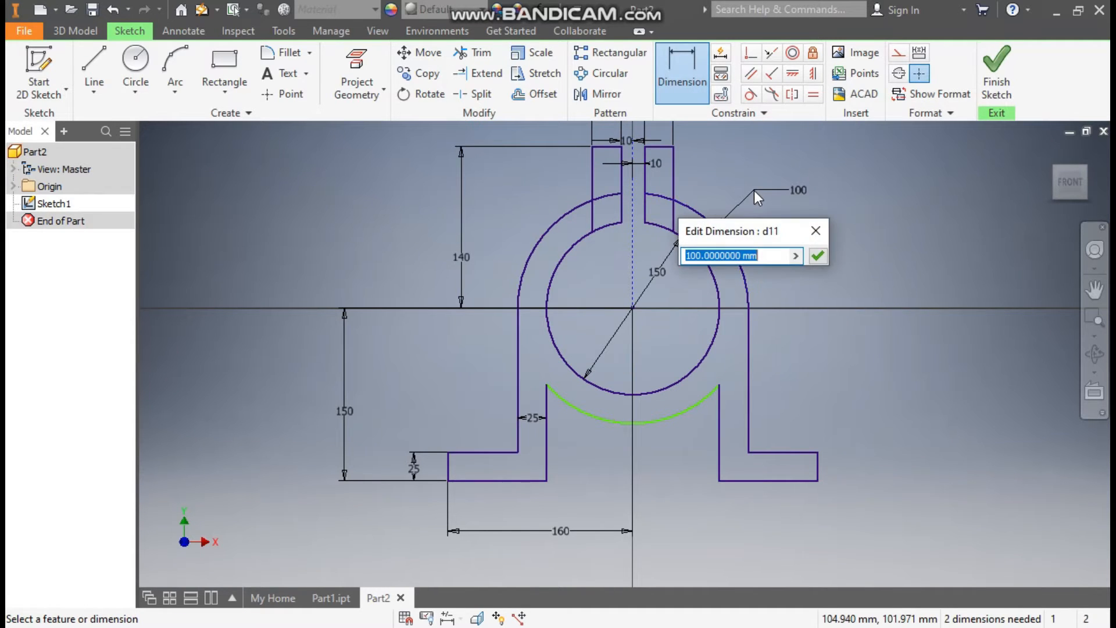
click(818, 255)
click(700, 408)
click(683, 448)
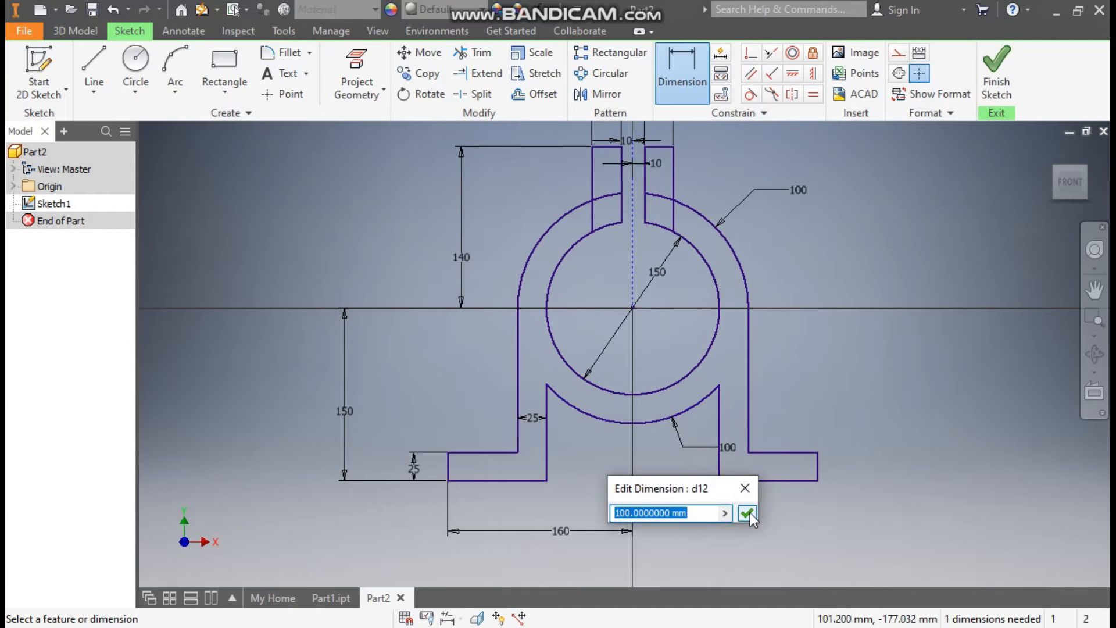
click(747, 513)
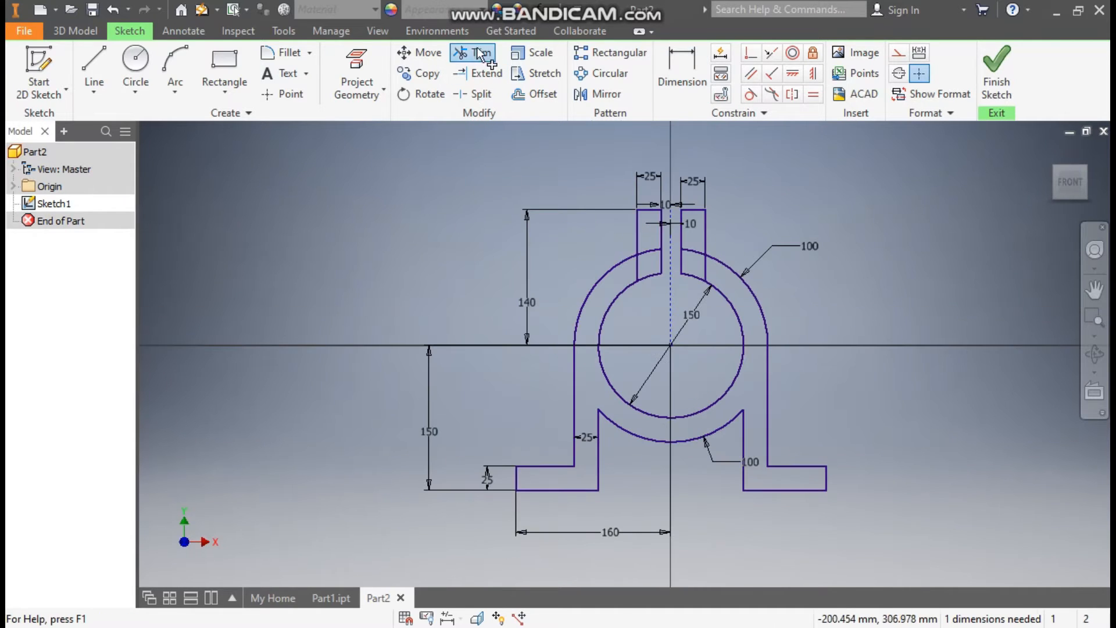
Step: Trim the lugs' outer side lines inside the ring and the outer arc segments crossing both lugs
click(474, 53)
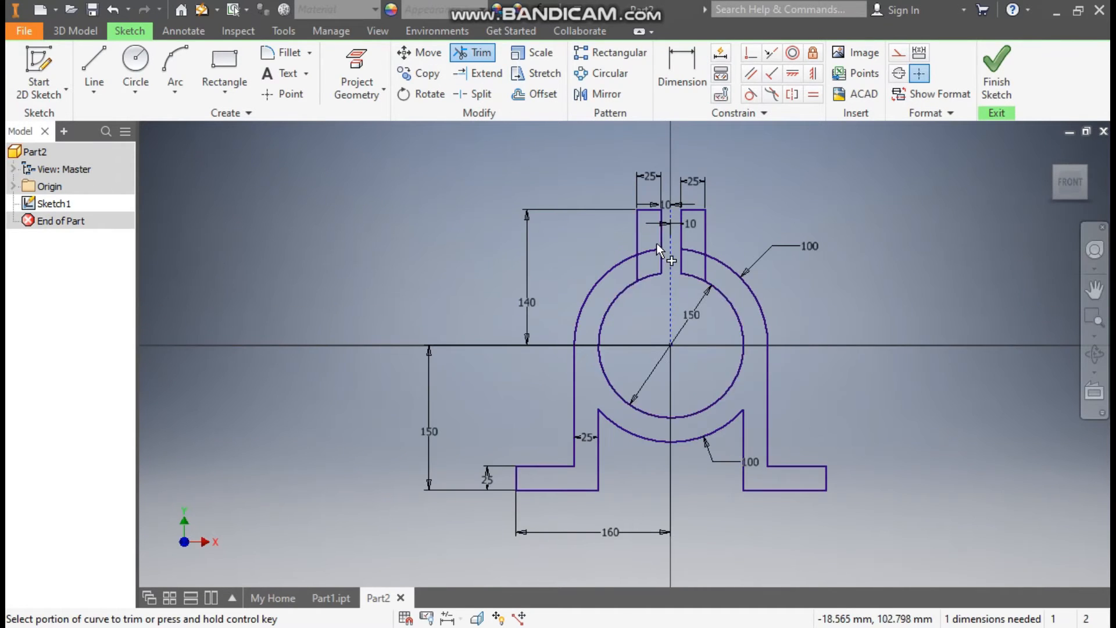
click(654, 245)
scroll(656, 244, down, 3)
drag(732, 291, 751, 288)
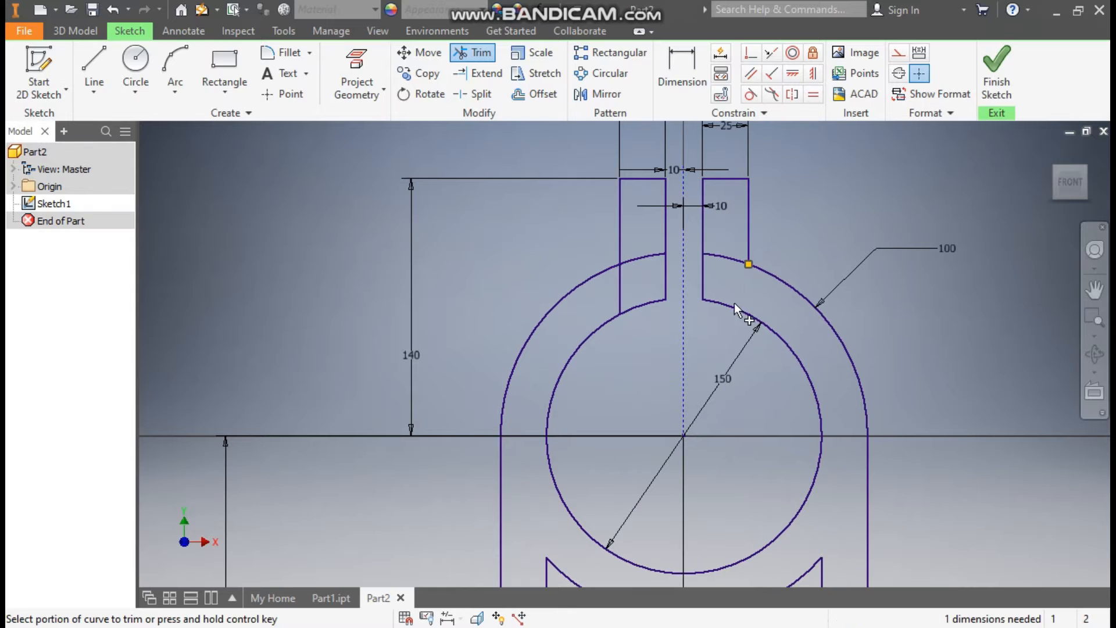
drag(633, 284, 601, 297)
click(654, 255)
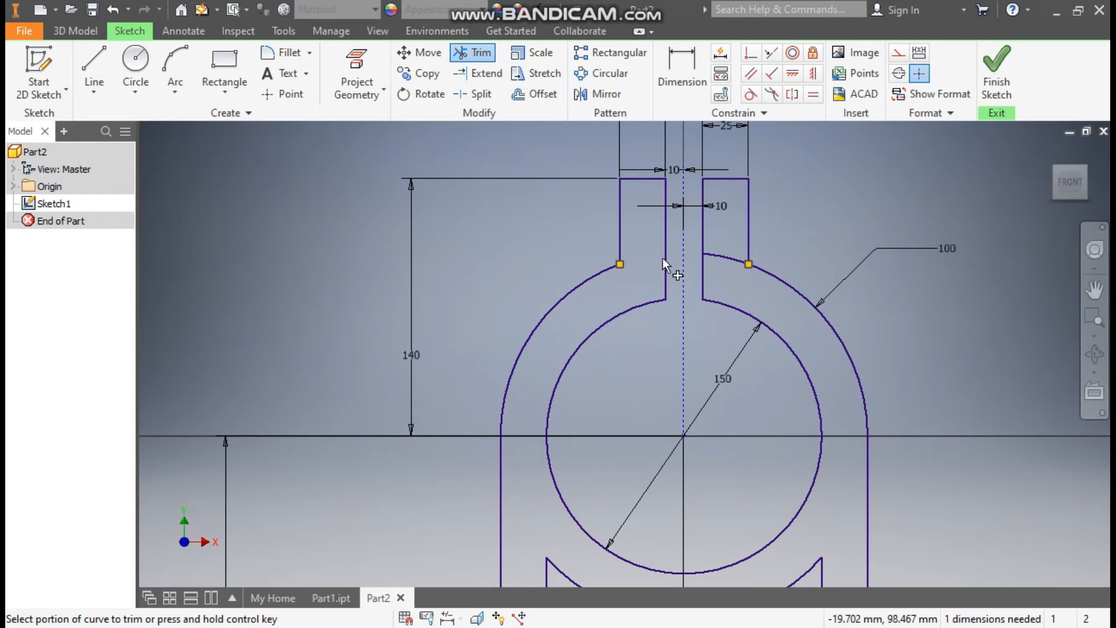
click(728, 257)
scroll(787, 212, up, 3)
middle_drag(787, 213, 719, 203)
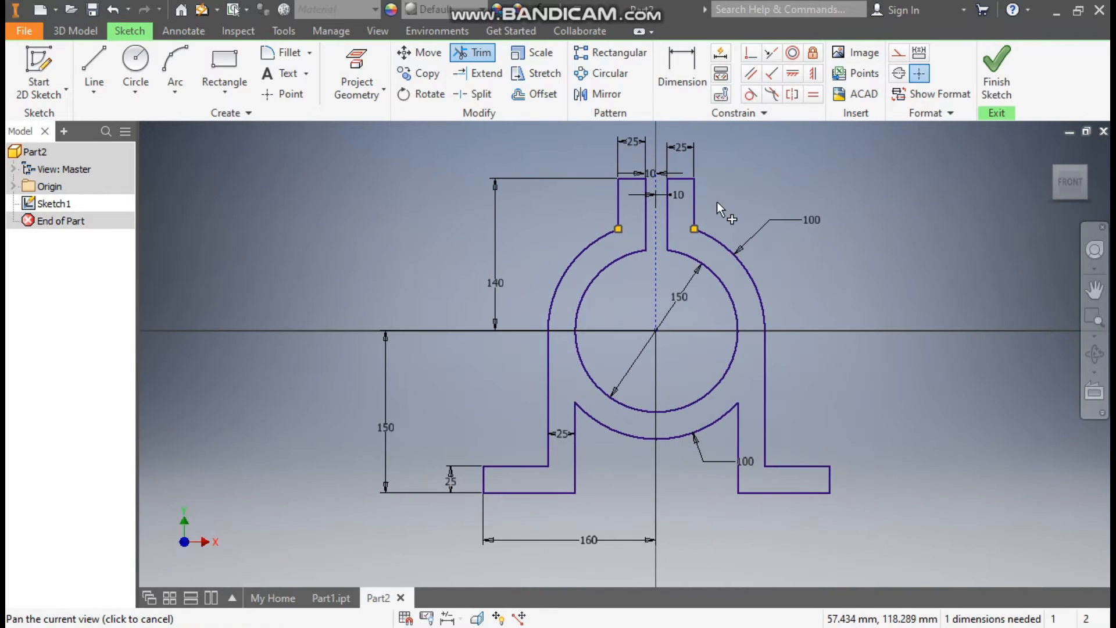
Step: Finish the sketch and extrude the clamp profile 200 mm symmetrically about the sketch plane
click(997, 70)
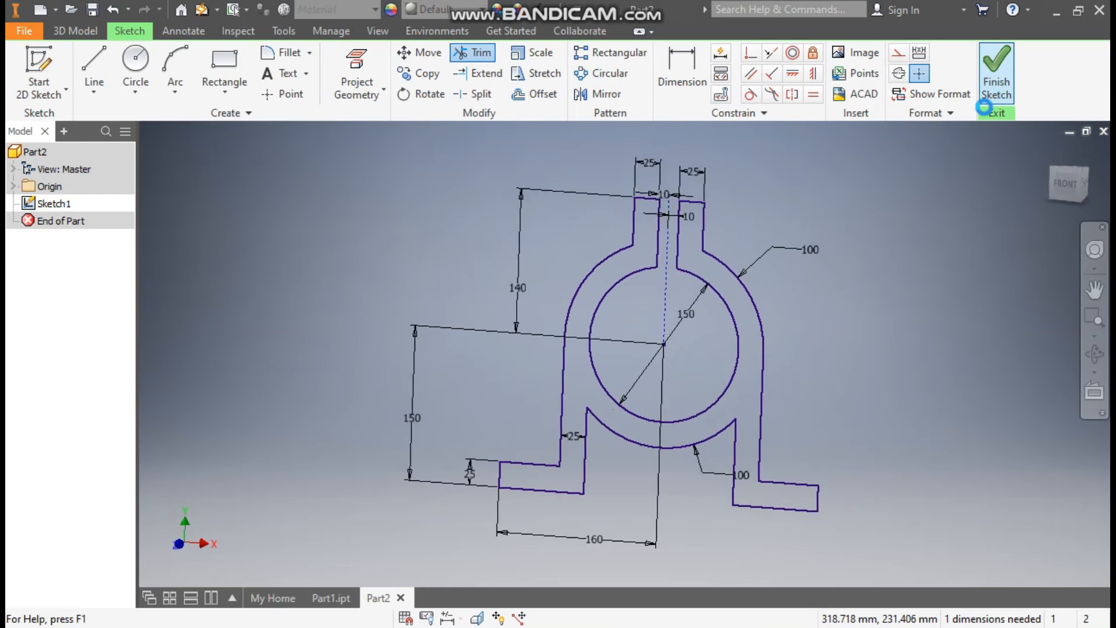
click(95, 64)
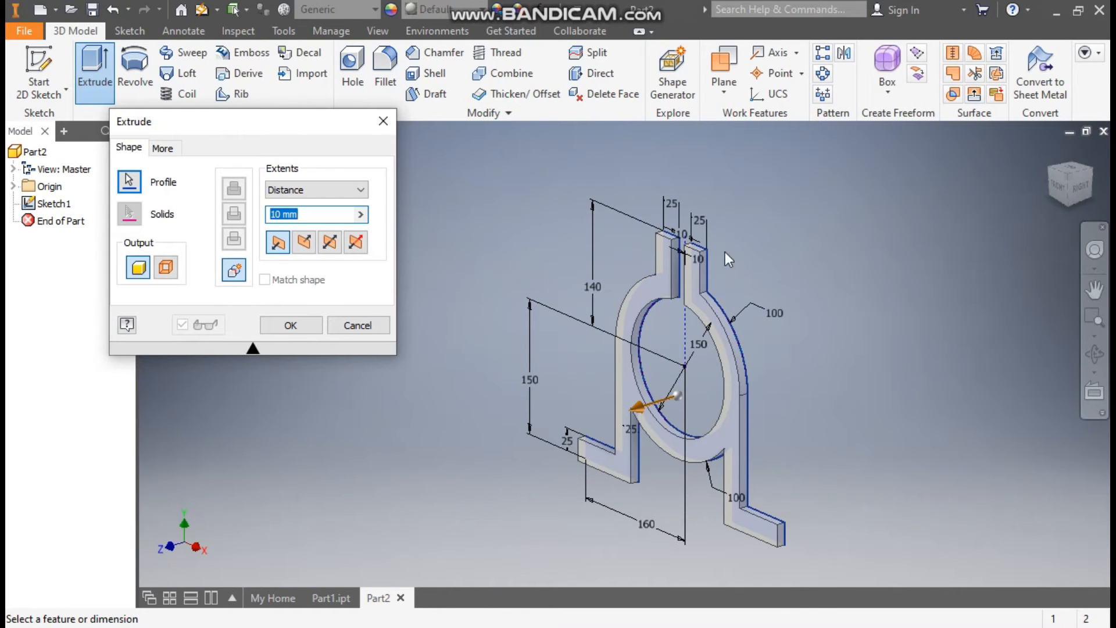
click(335, 251)
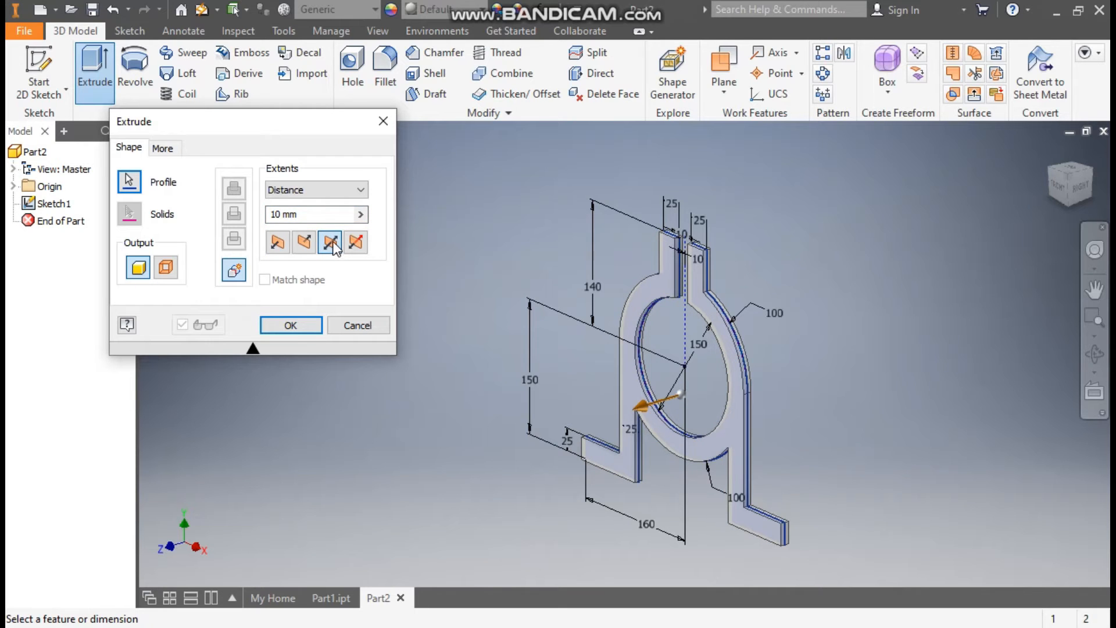
text(200)
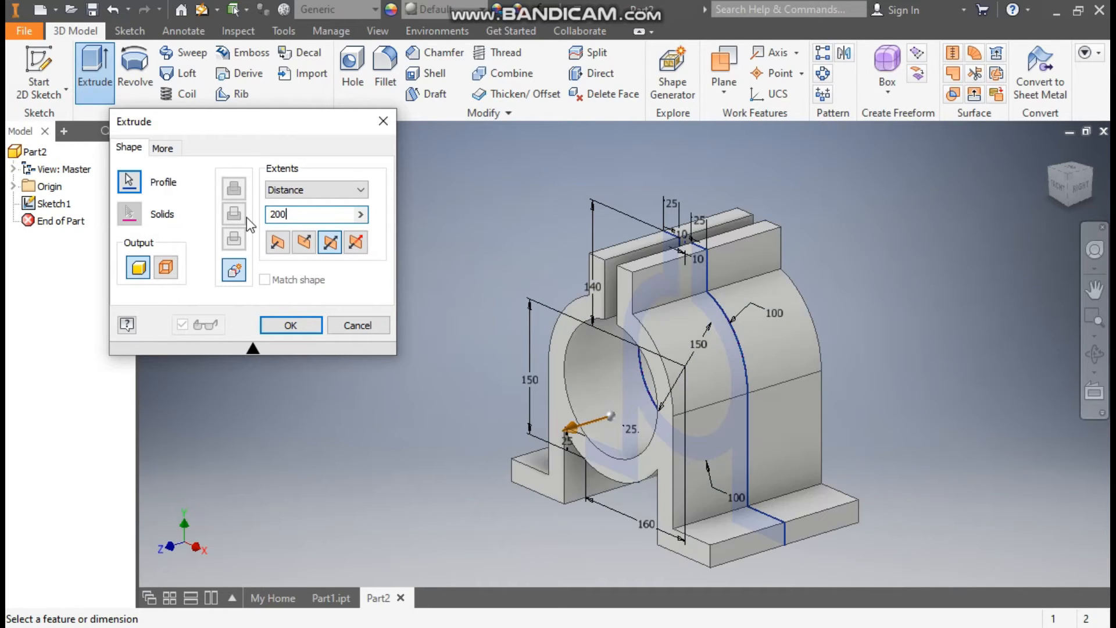
click(314, 329)
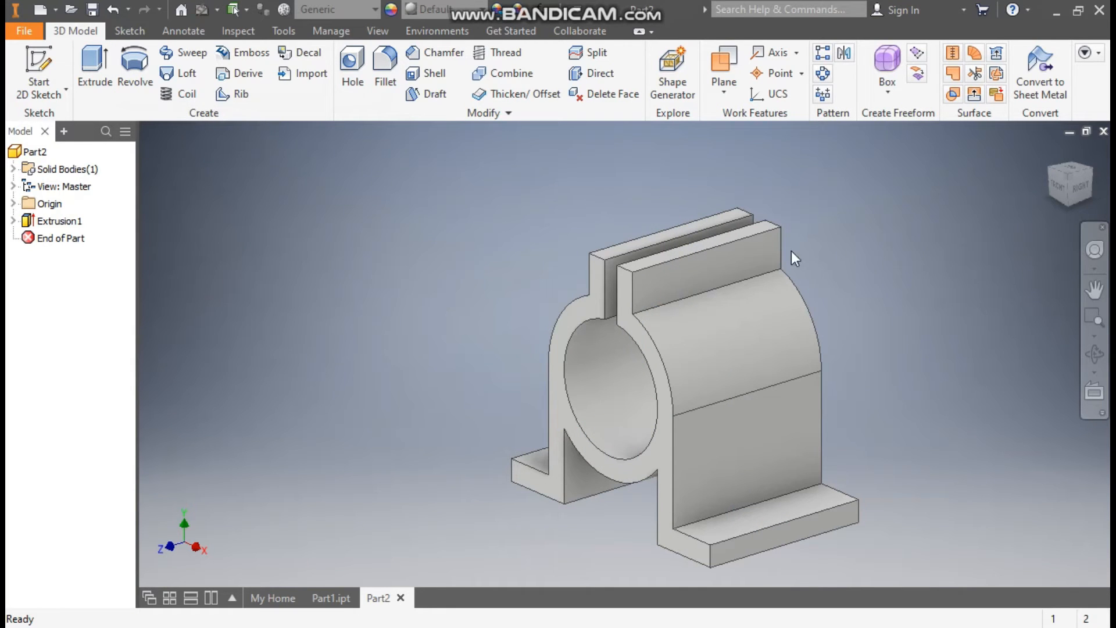
Step: Start a sketch on the right lug's outer face and draw a 20 mm diameter circle near the face's left end
click(755, 255)
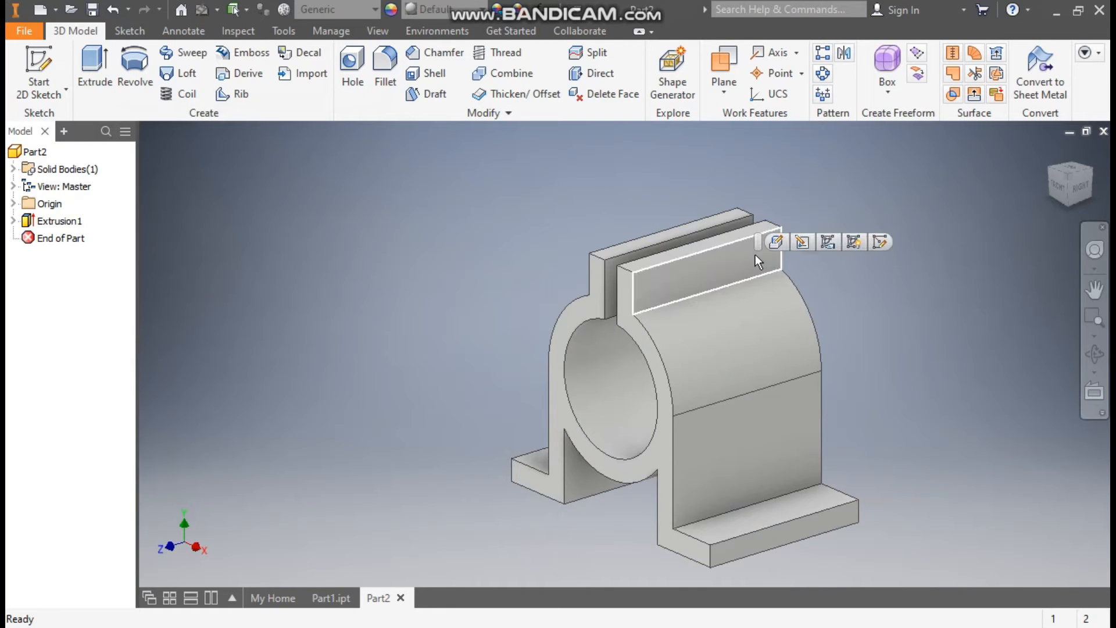
click(882, 242)
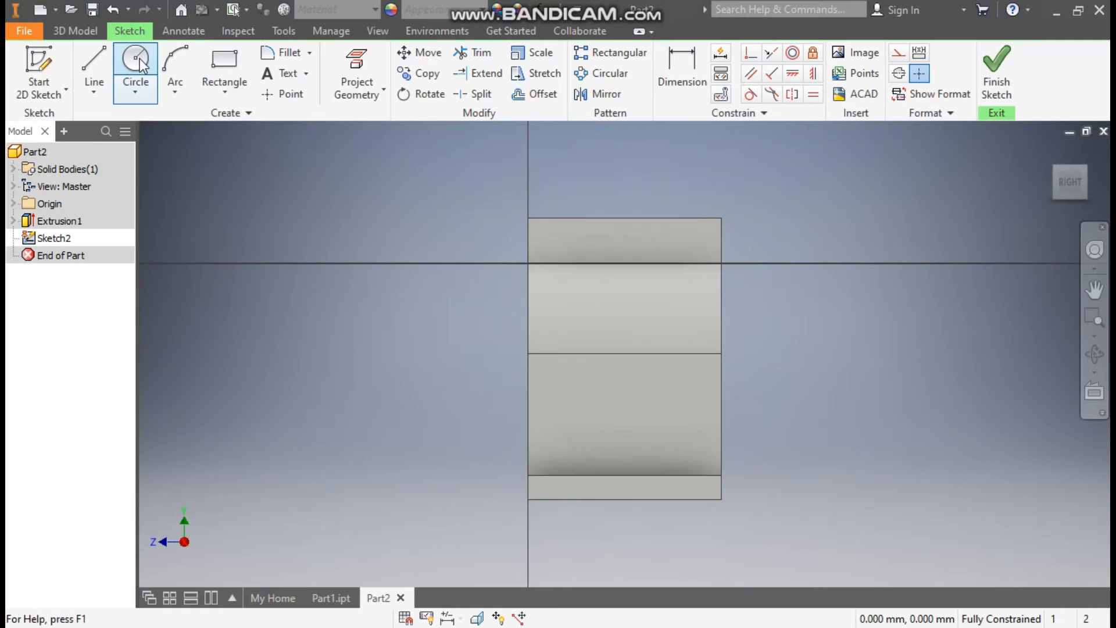
click(141, 65)
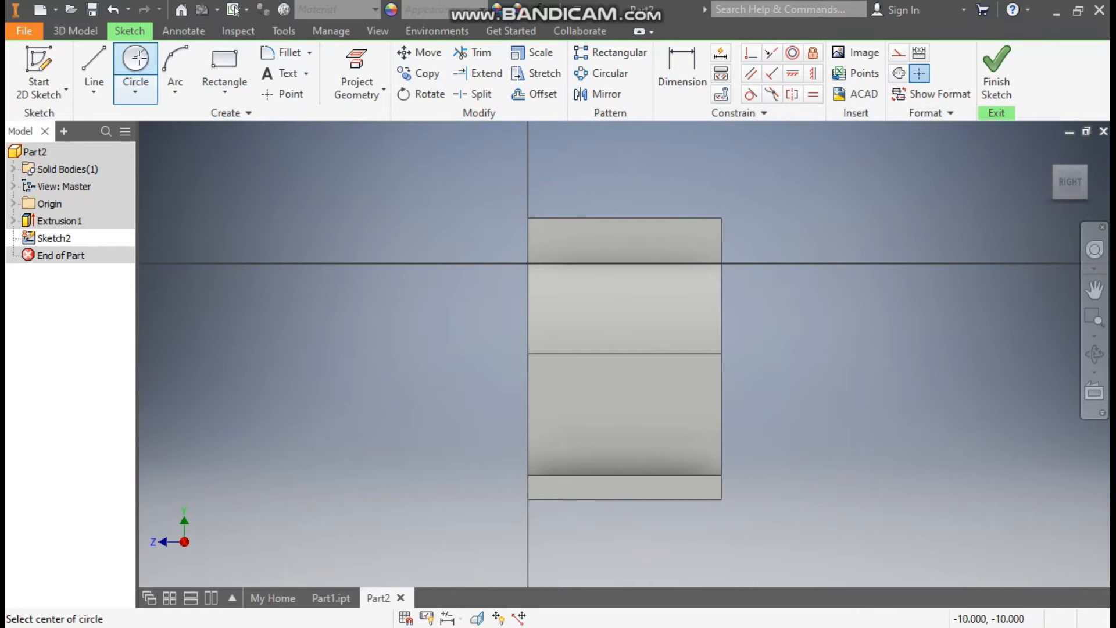
click(561, 239)
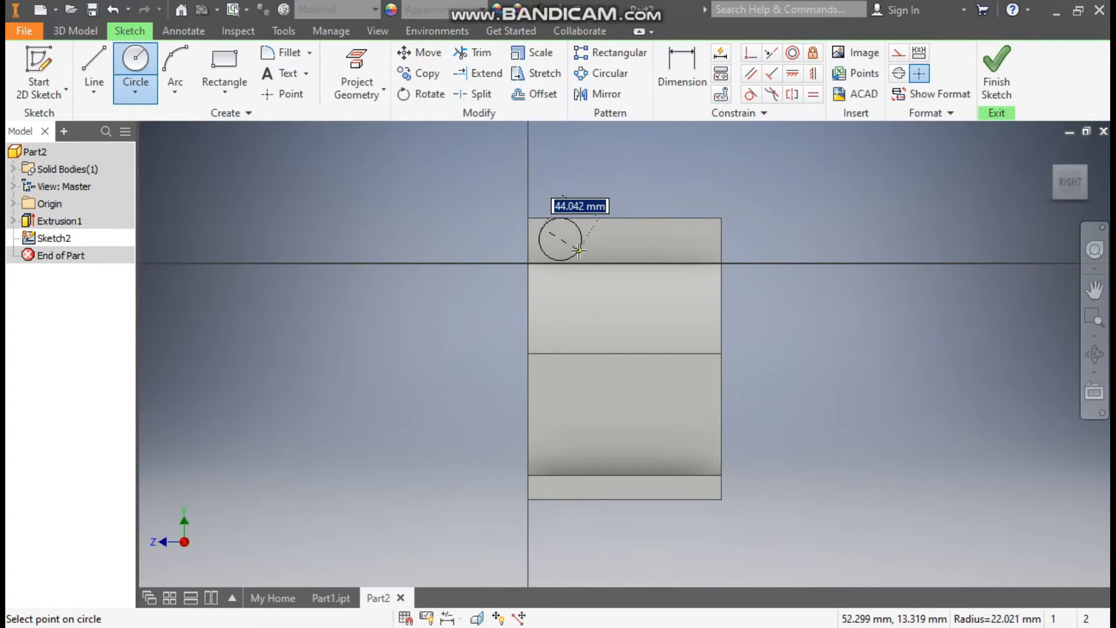
text(20)
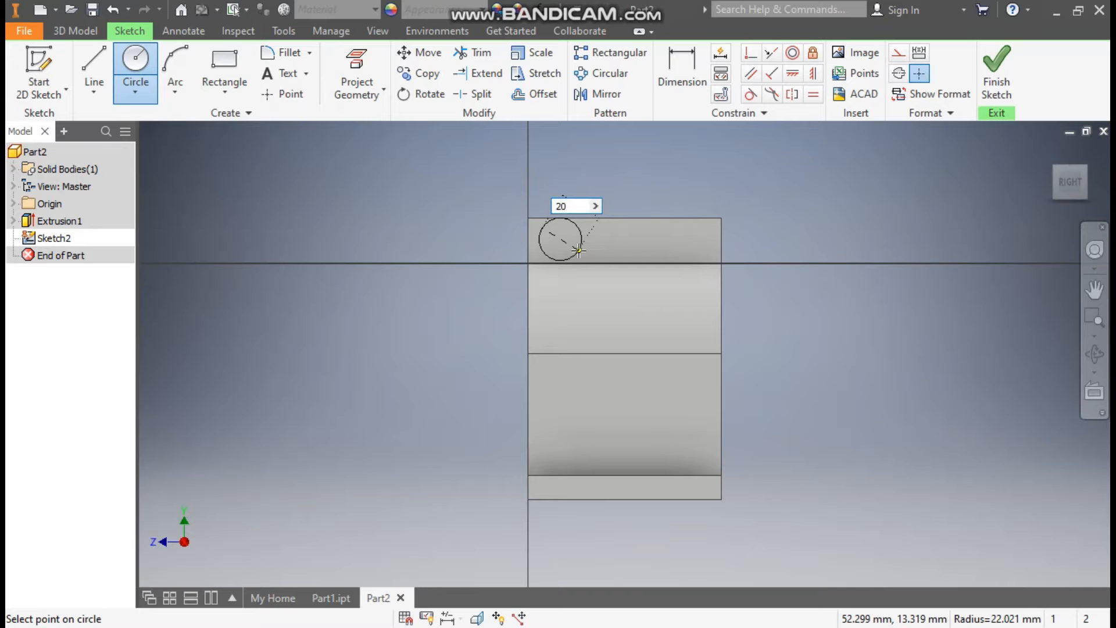
key(Return)
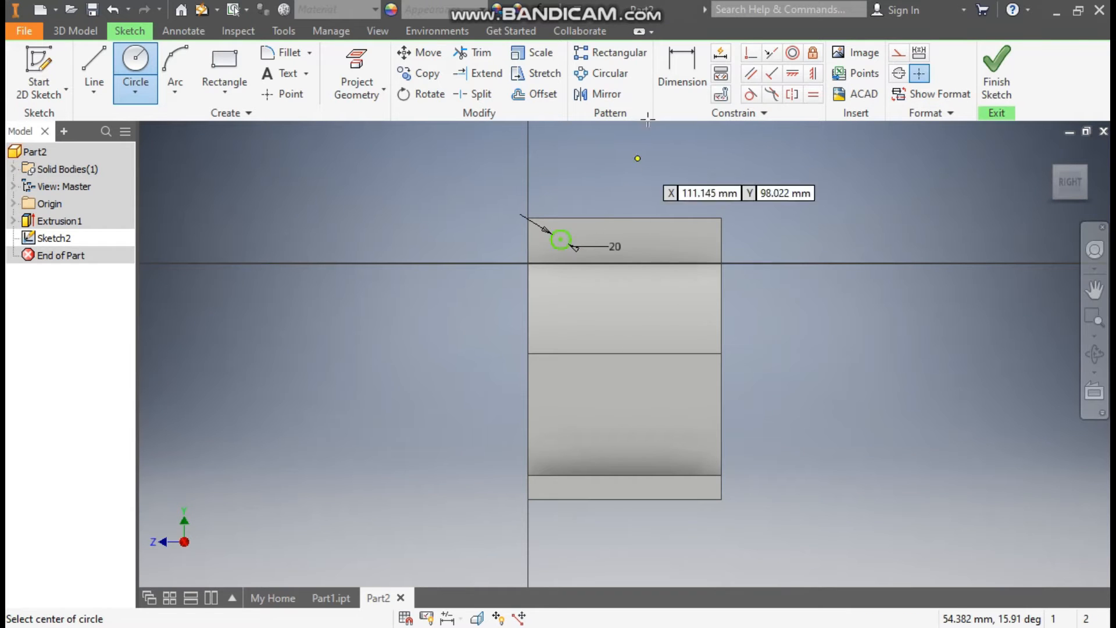
Step: Dimension the circle's centre 40 mm horizontally from the lug face's left edge
click(683, 68)
scroll(575, 244, down, 3)
click(490, 246)
click(550, 230)
click(533, 153)
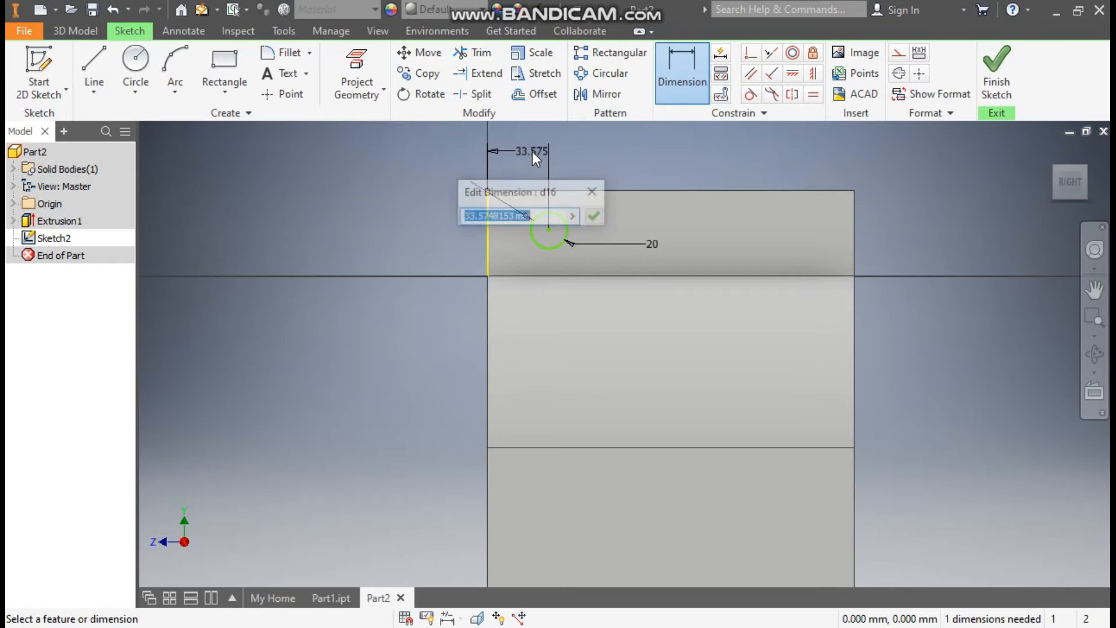
text(40)
key(Return)
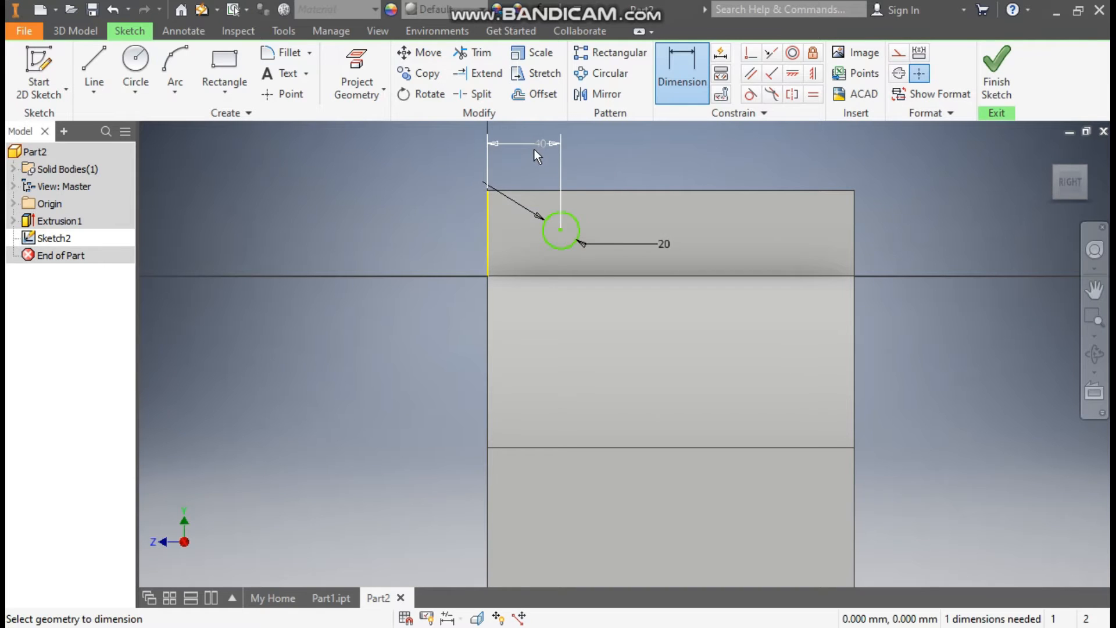
Step: Align the circle's centre horizontally with the midpoint of the lug face's left edge using a horizontal constraint
click(791, 74)
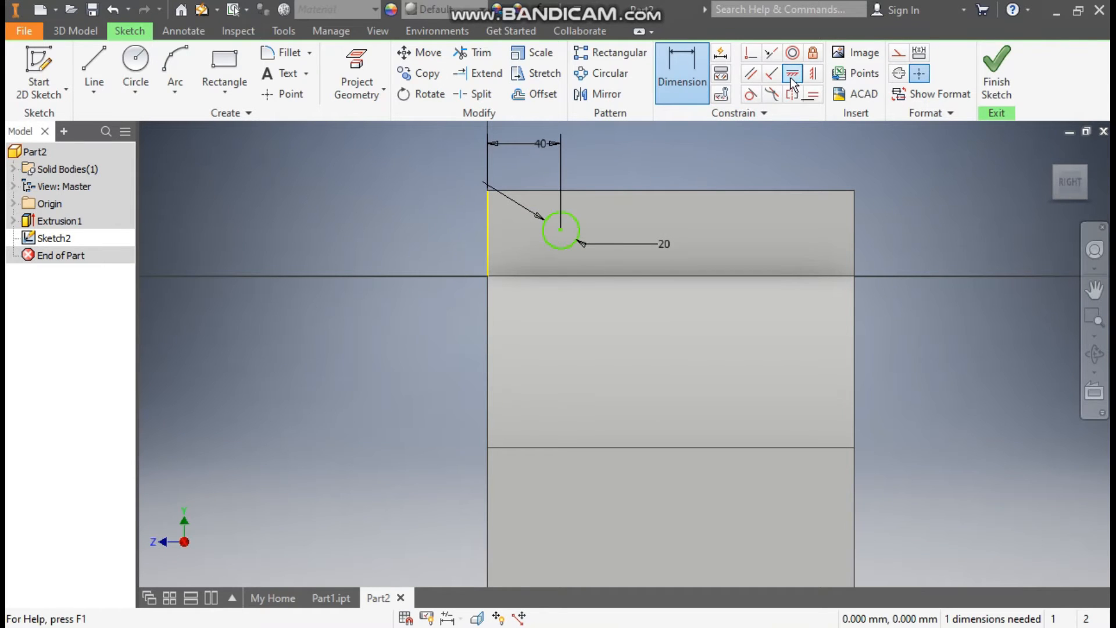
click(487, 233)
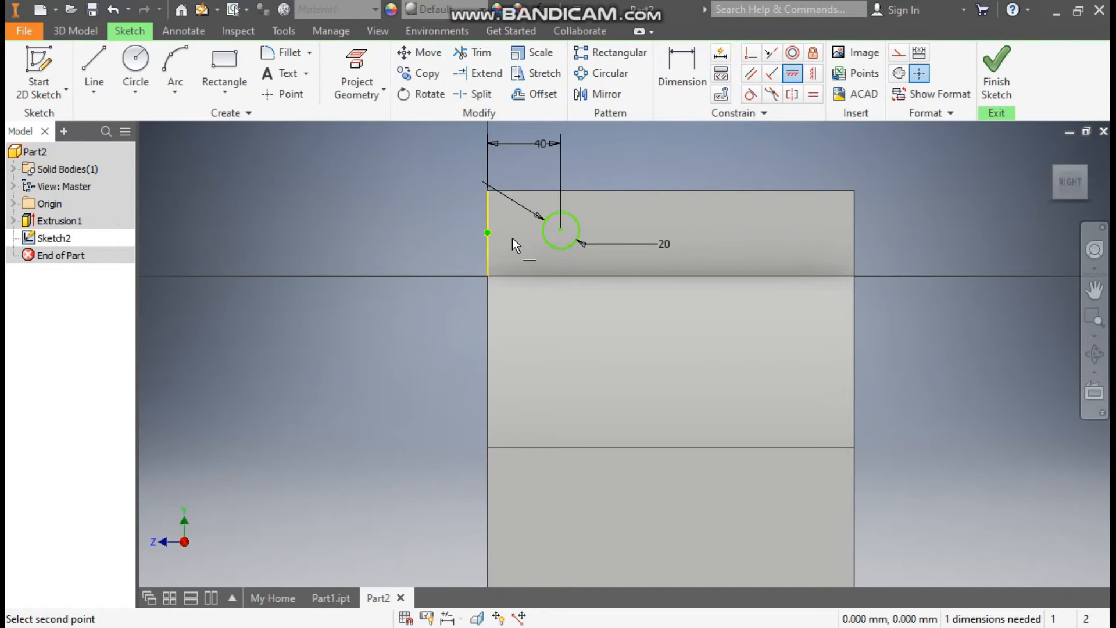
click(561, 229)
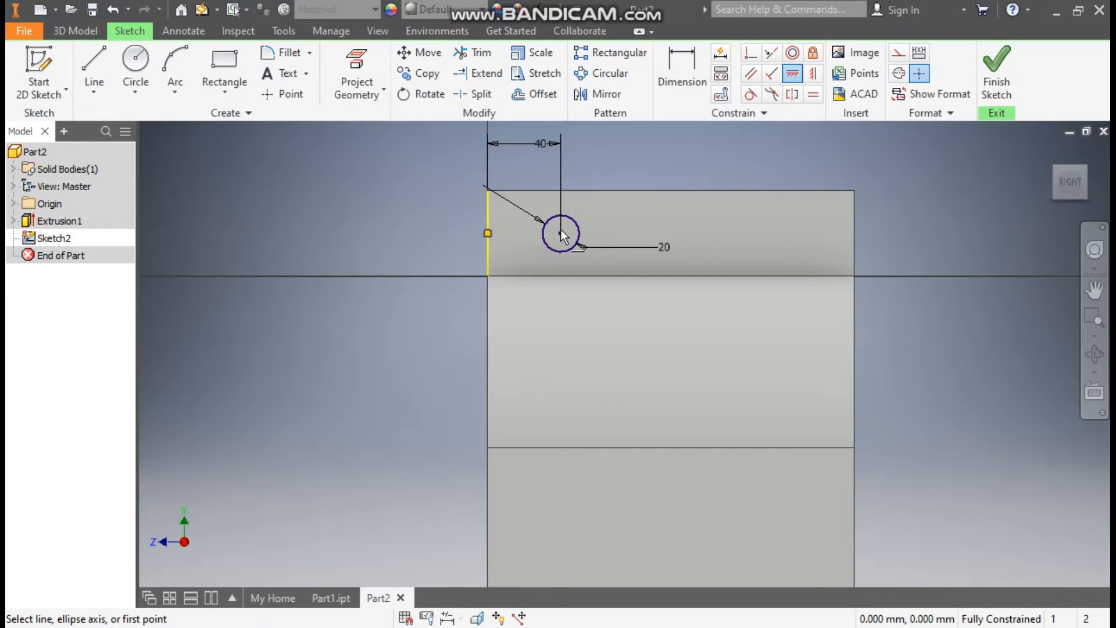
click(617, 54)
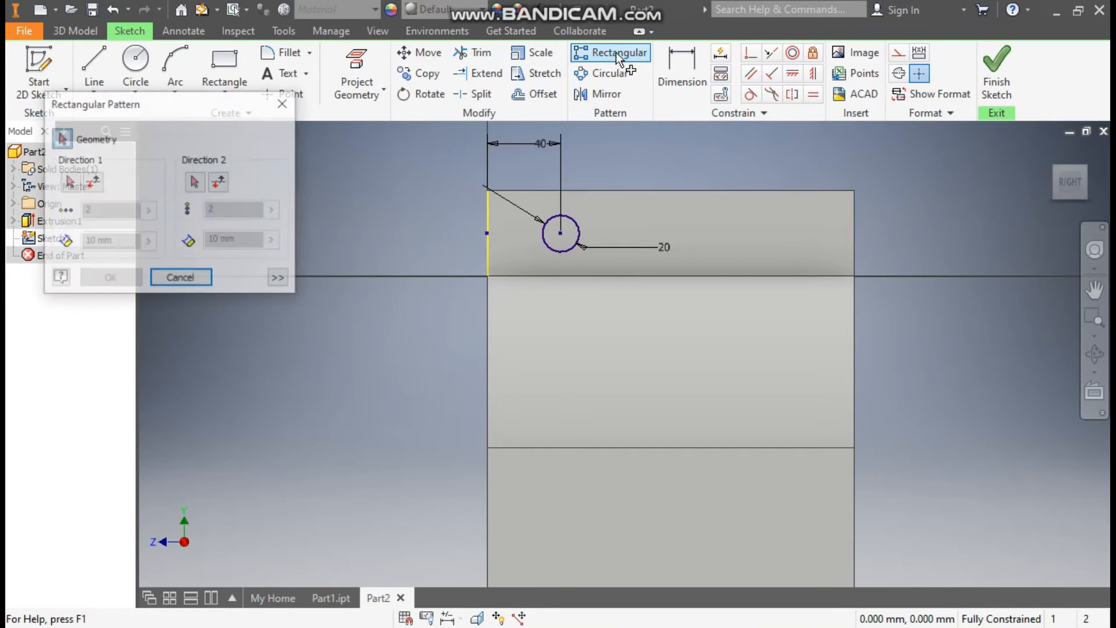
click(580, 228)
click(69, 184)
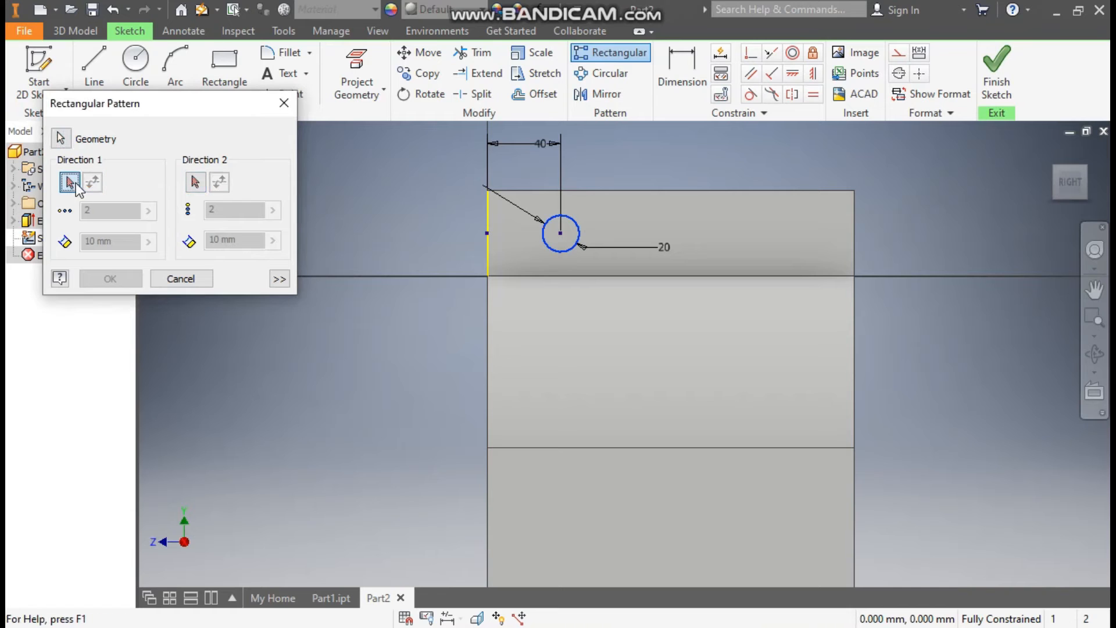
click(283, 108)
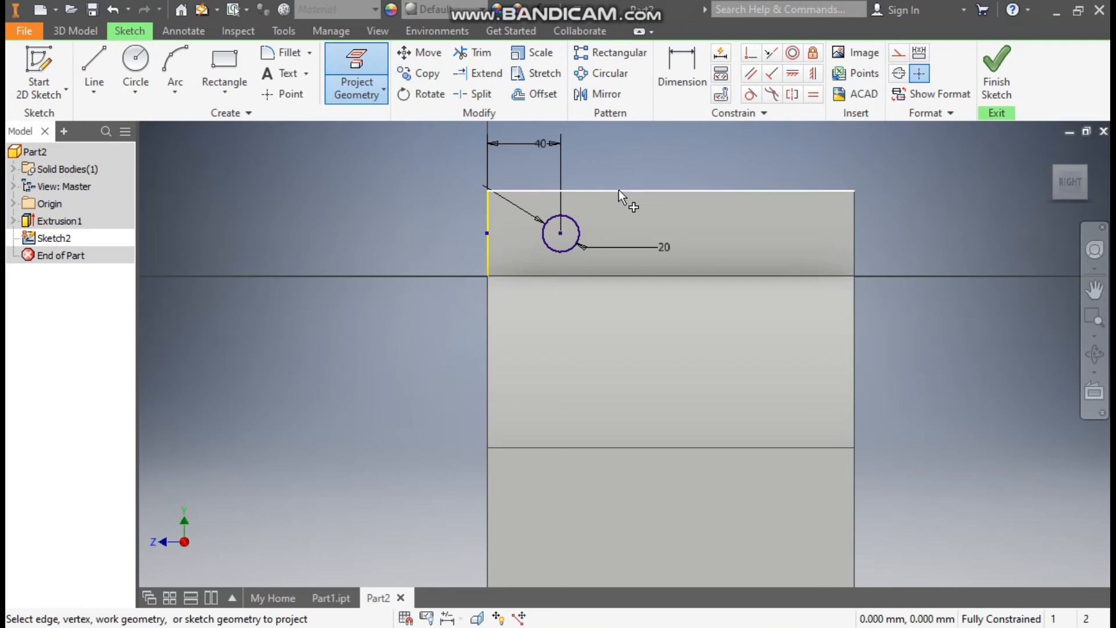
Step: Project the lug face's upper edge and pattern the 20 mm circle along it with 4 instances spaced 40 mm
key(Escape)
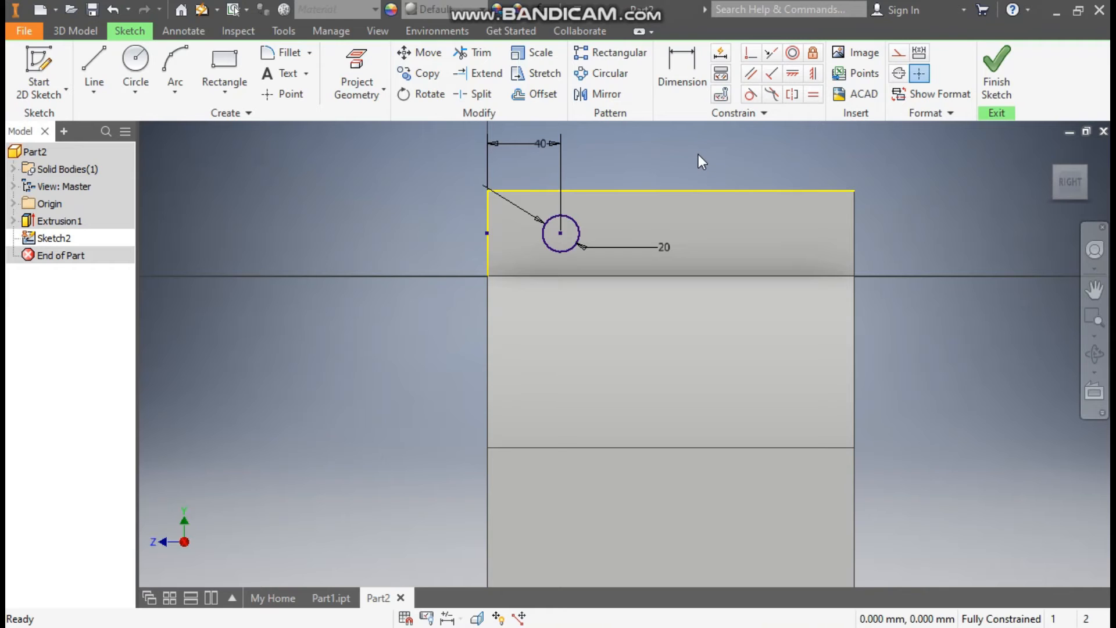
click(605, 53)
click(572, 218)
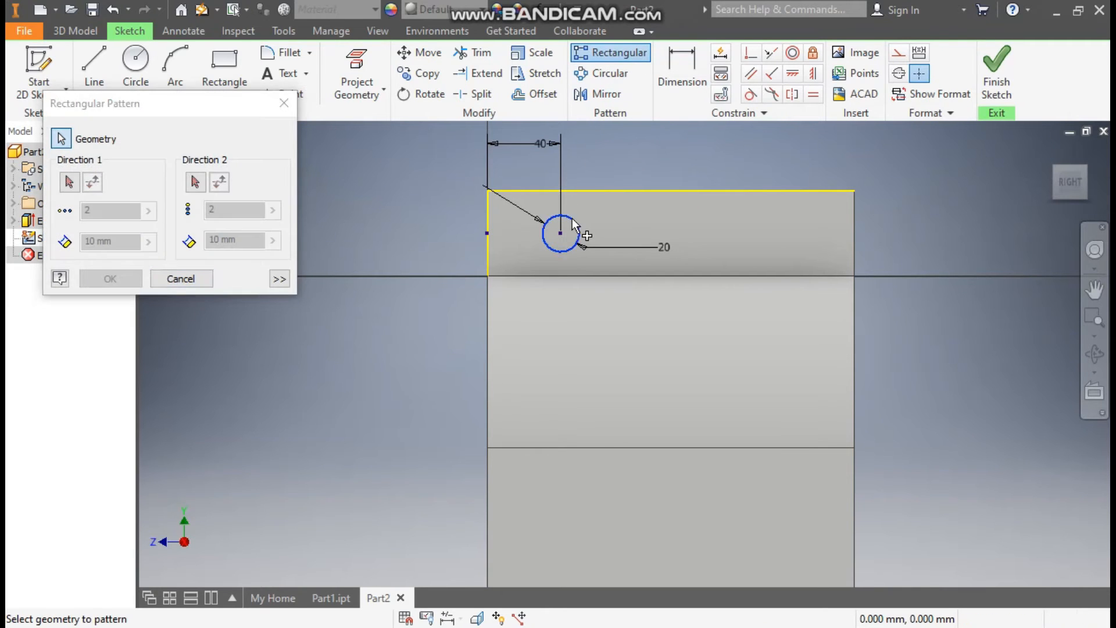
click(69, 183)
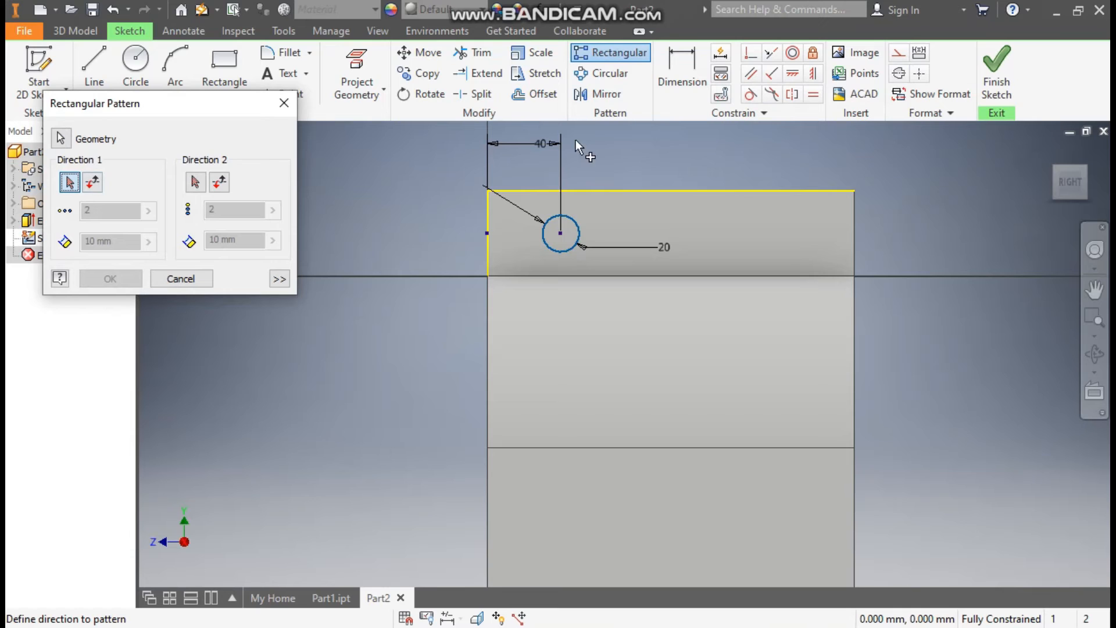
click(628, 191)
double_click(90, 210)
text(4)
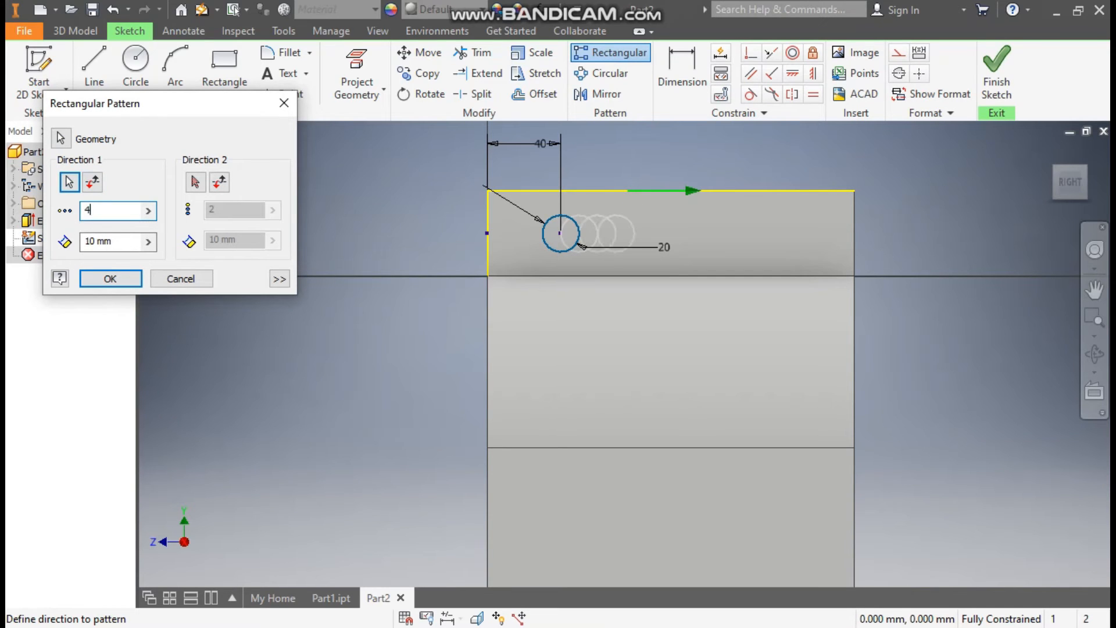
double_click(87, 243)
text(40)
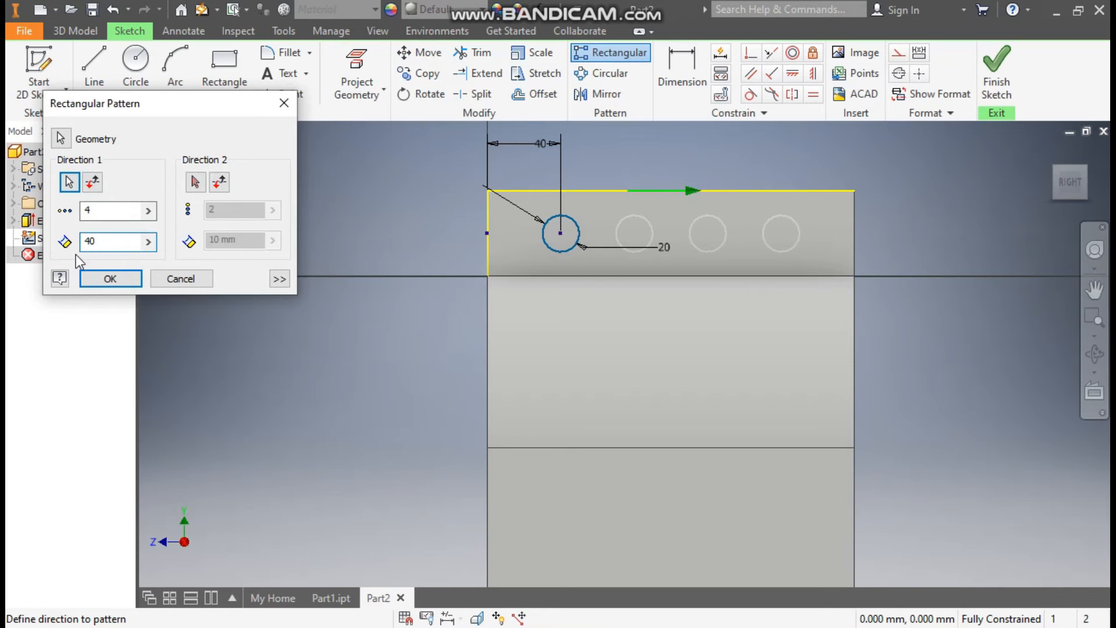
click(107, 279)
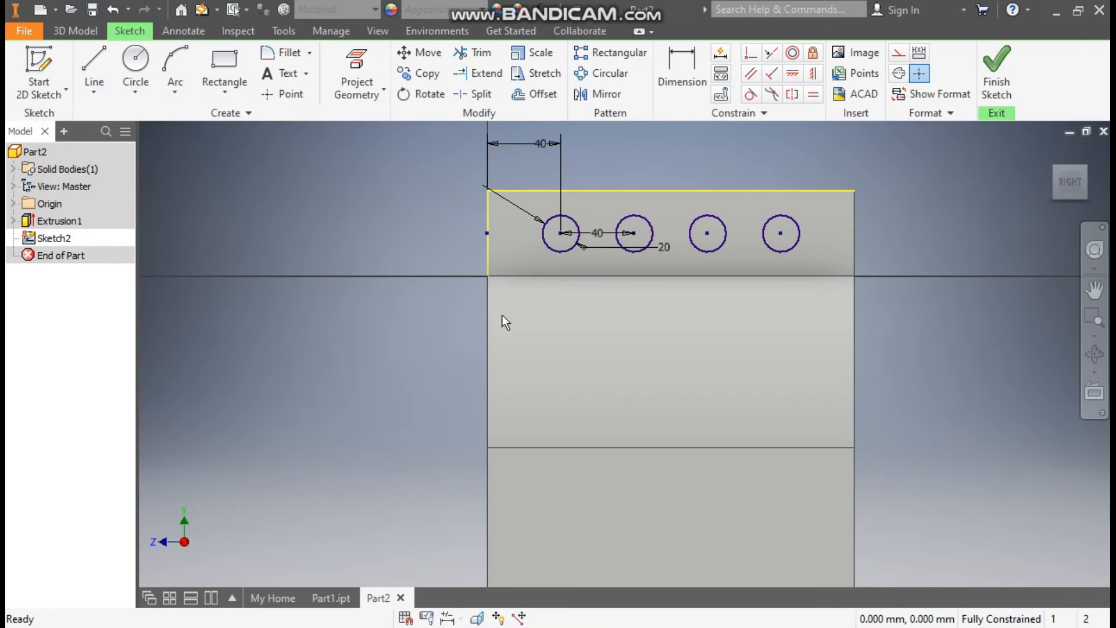
Step: Finish the sketch and cut-extrude all four circles 200 mm through both lugs
click(992, 65)
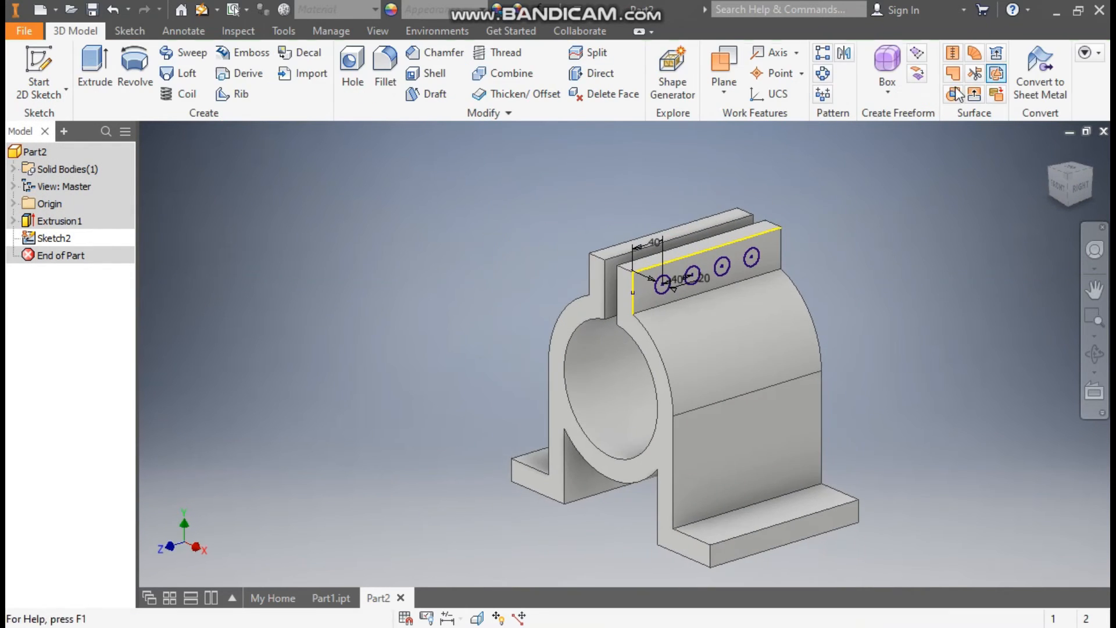
key(e)
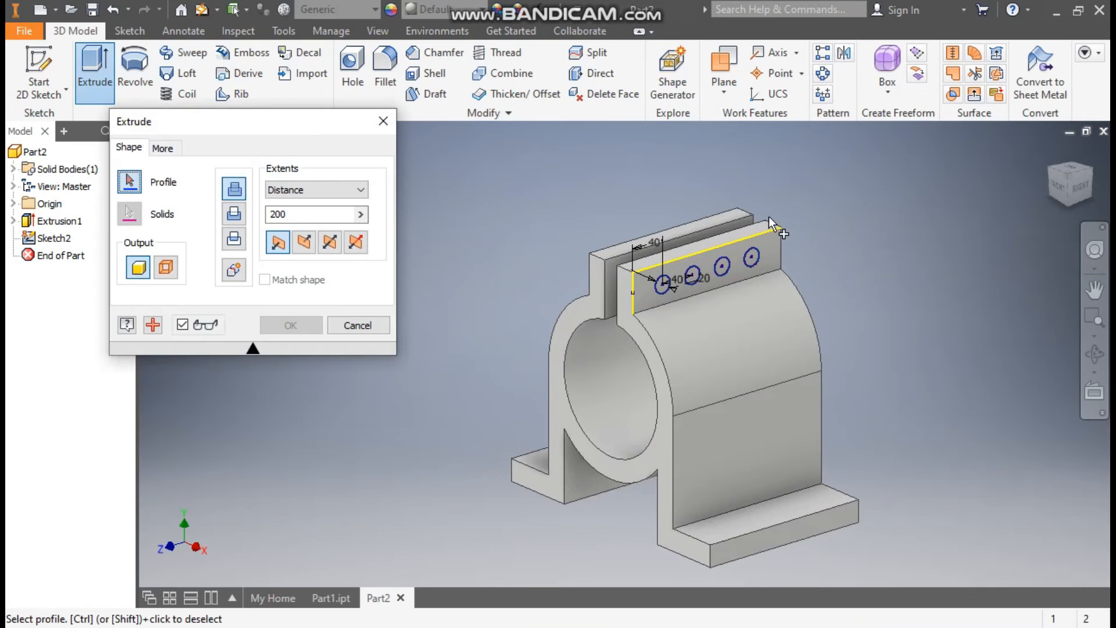
drag(827, 208, 628, 309)
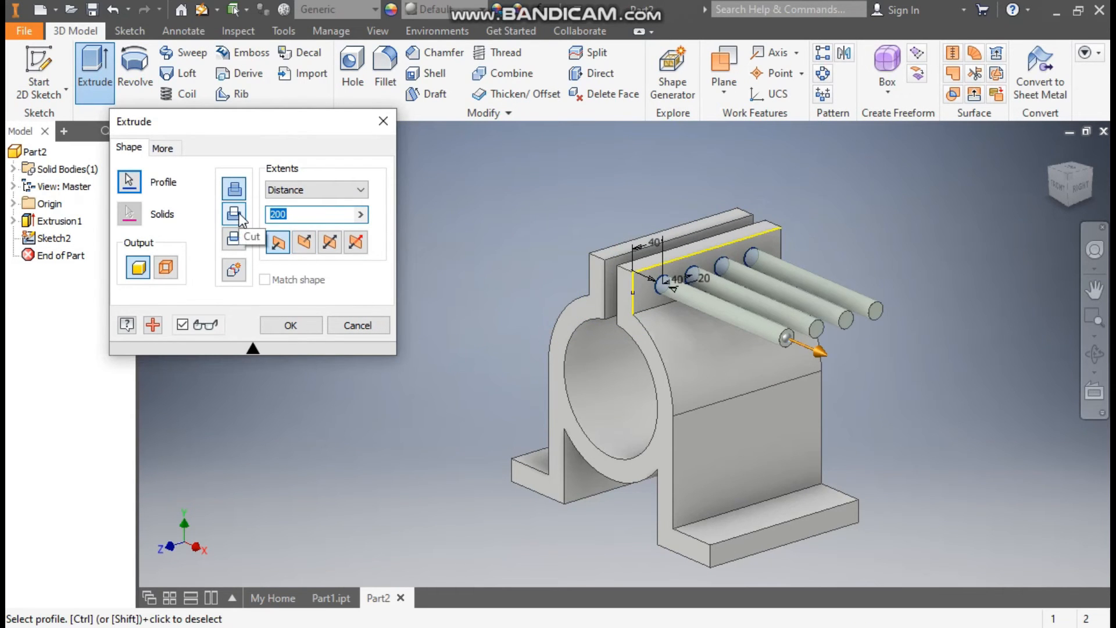
click(303, 242)
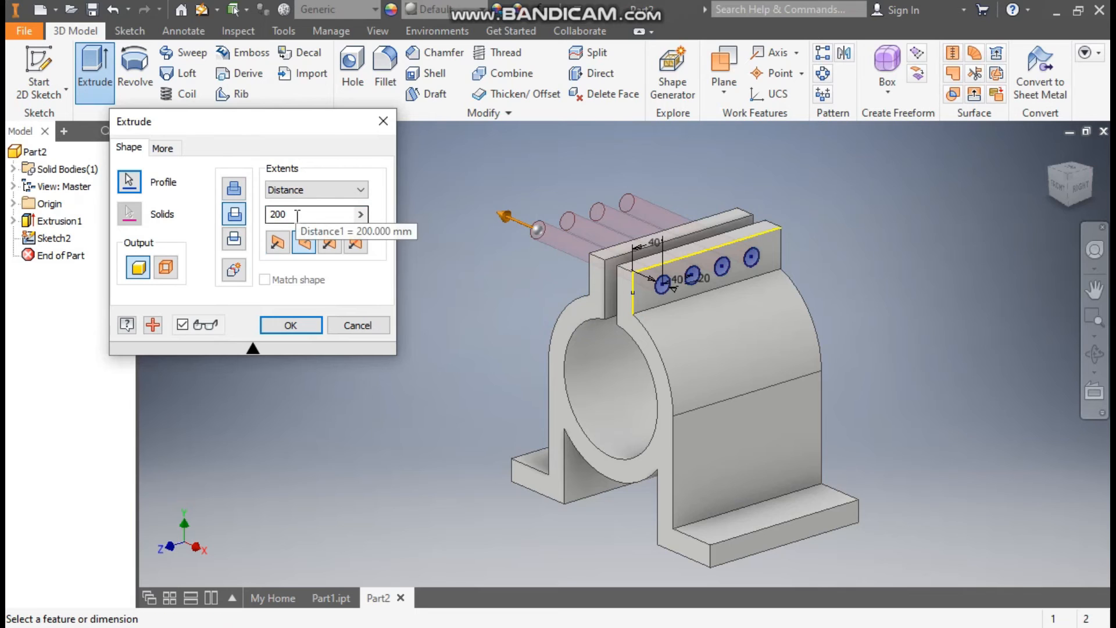
click(301, 326)
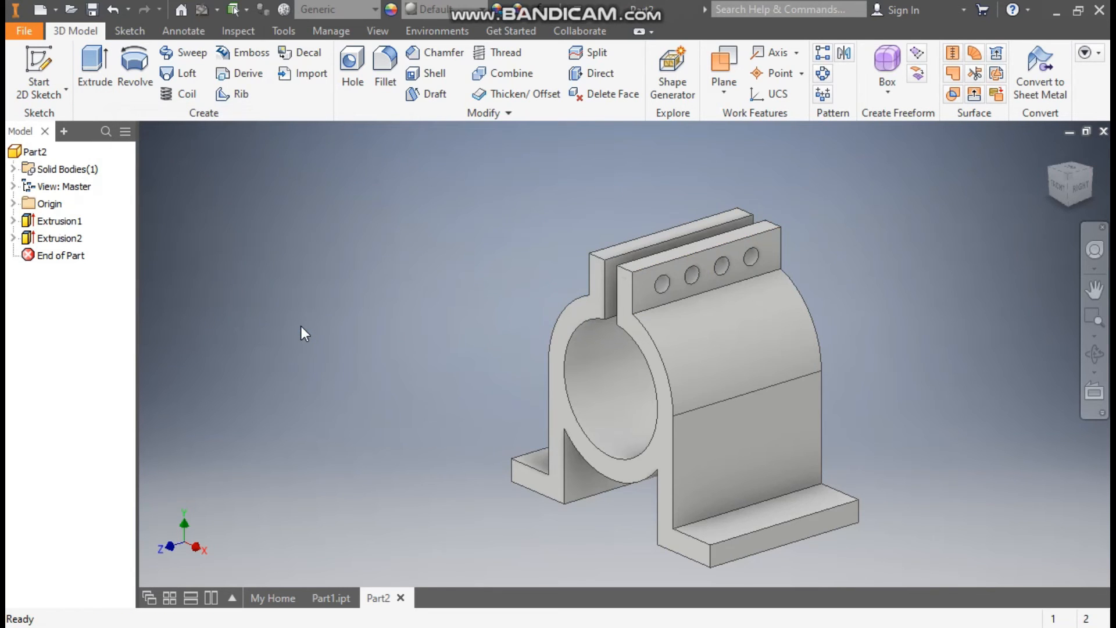
Step: Start a sketch on the right foot's top face and draw a 30 mm diameter circle near its far end
click(776, 511)
click(893, 495)
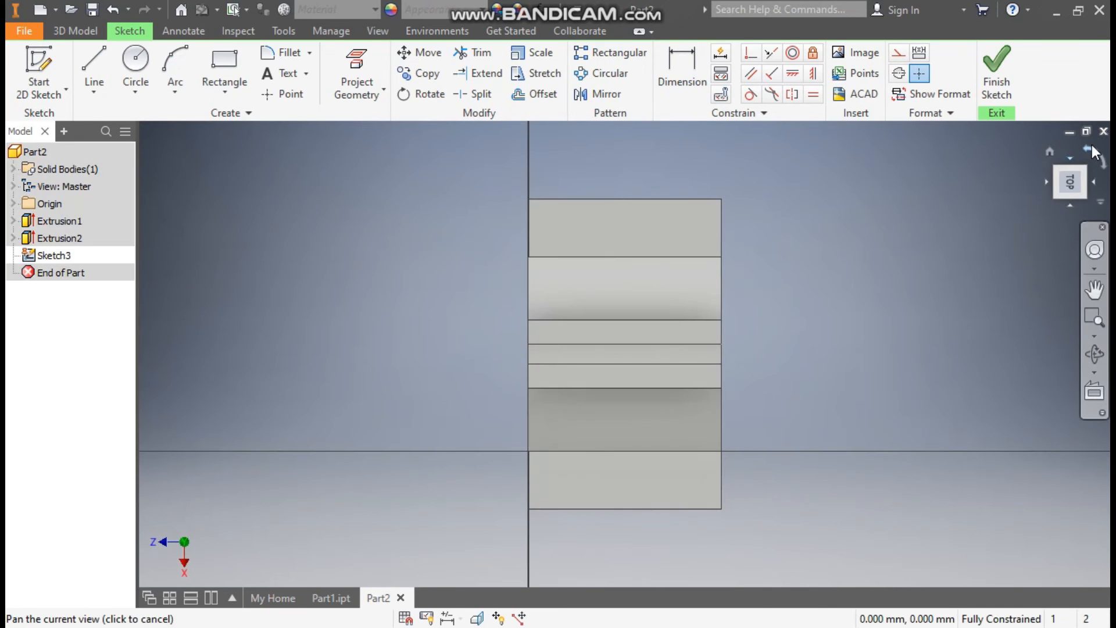
click(1091, 149)
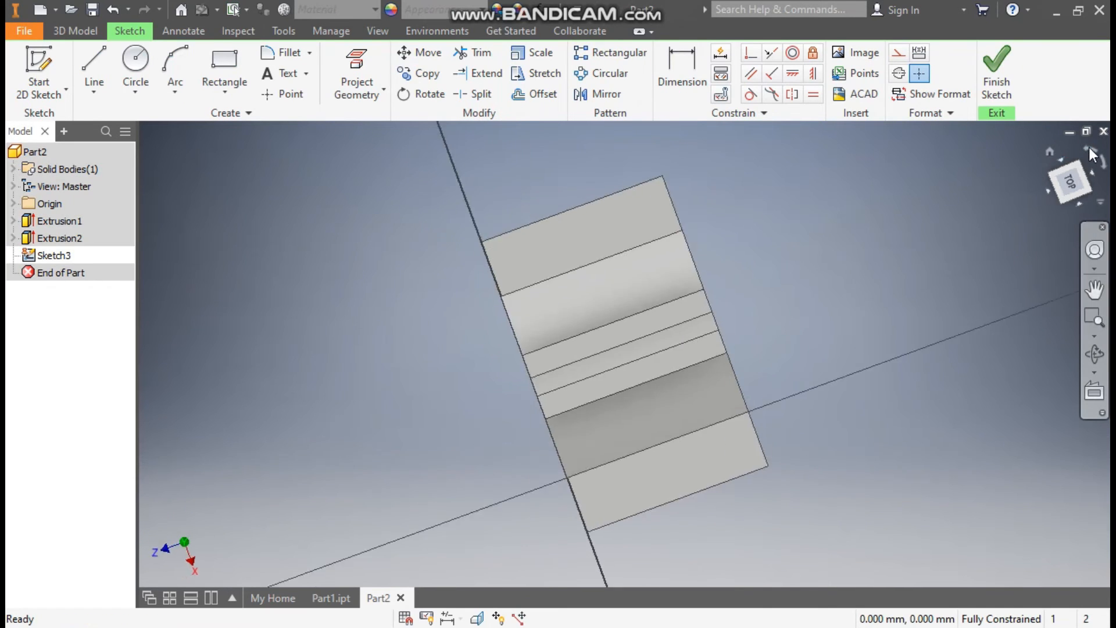
click(136, 61)
scroll(801, 262, up, 3)
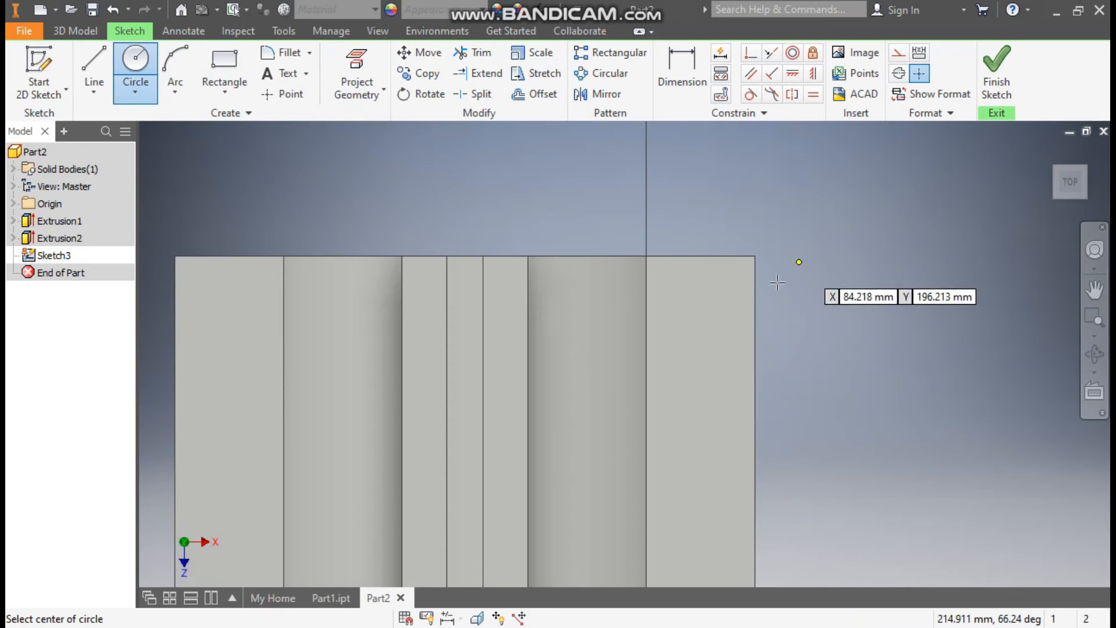
click(708, 291)
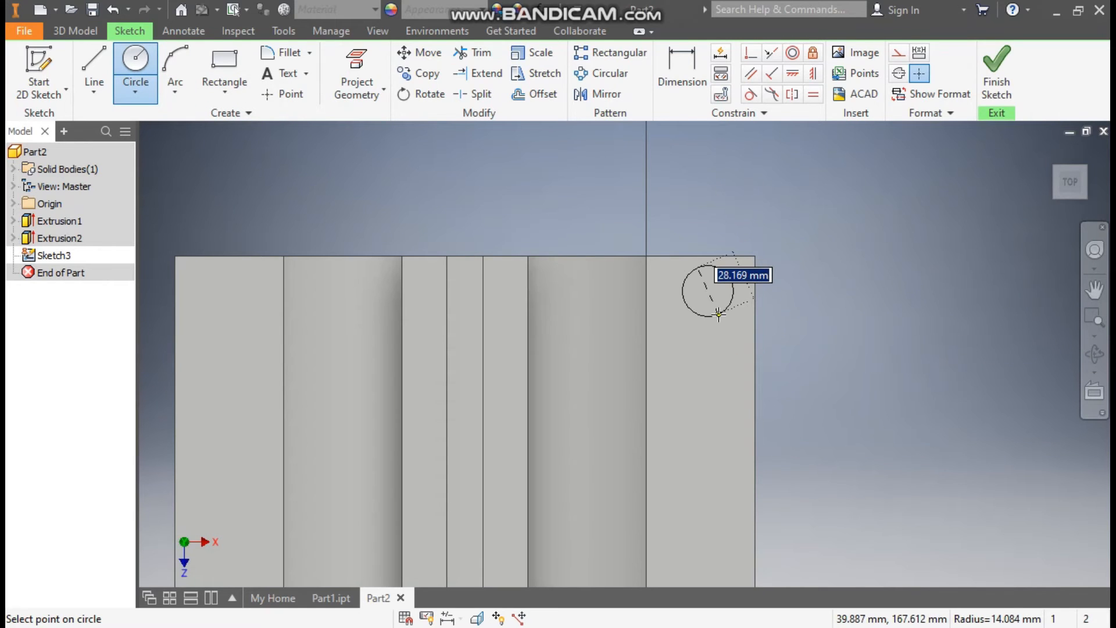
text(30)
key(Return)
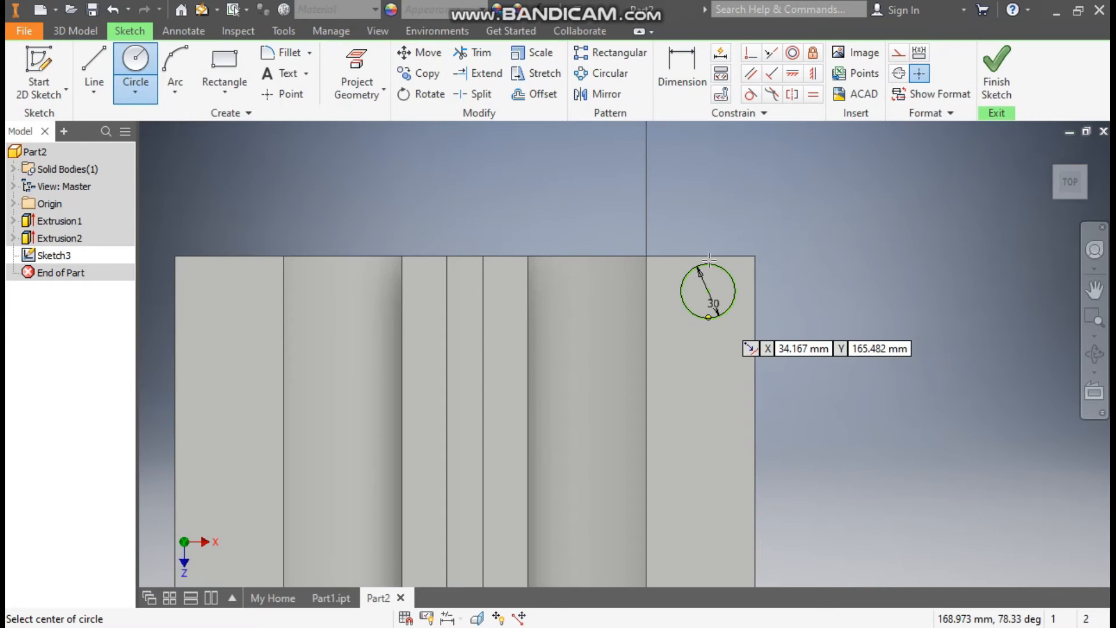
Step: Dimension the circle's centre 35 mm from the right foot's far end edge
click(700, 68)
click(734, 256)
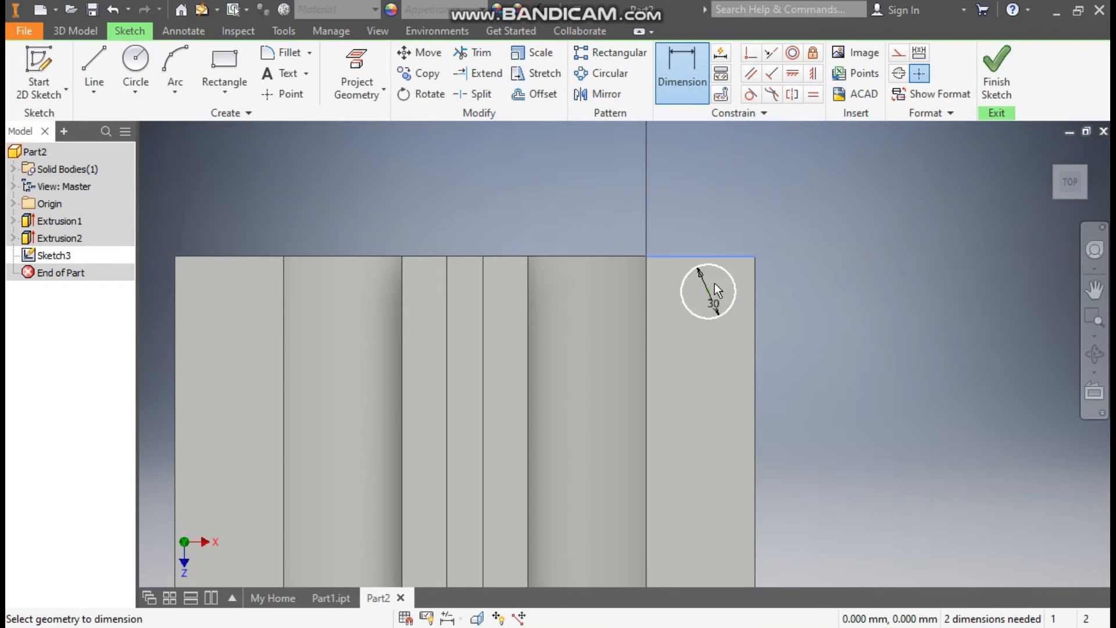
click(708, 291)
click(800, 279)
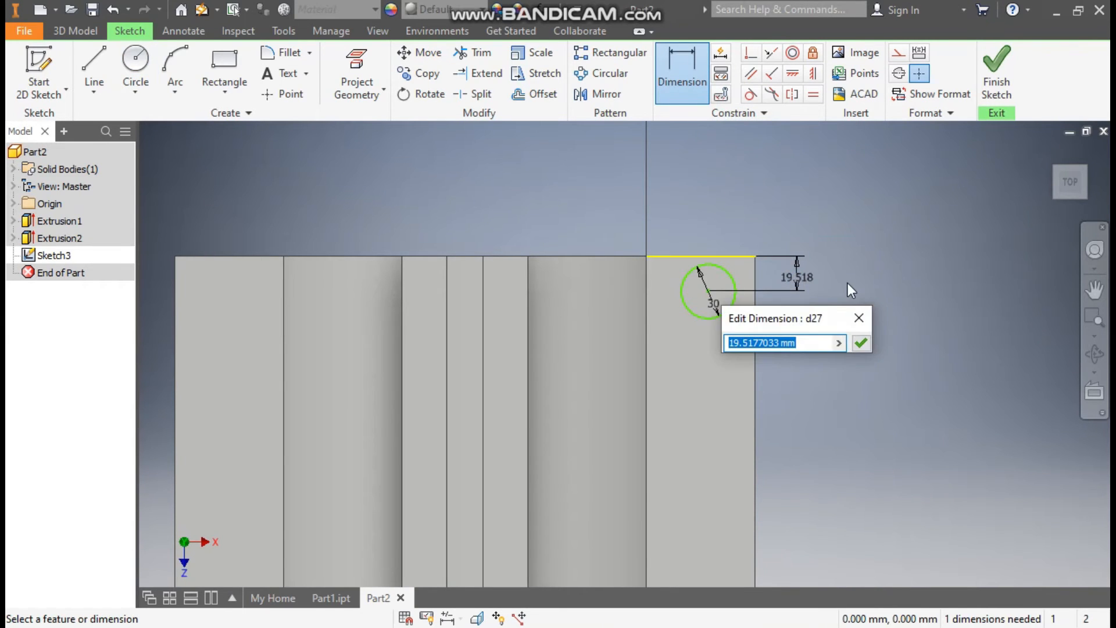
text(35)
key(Return)
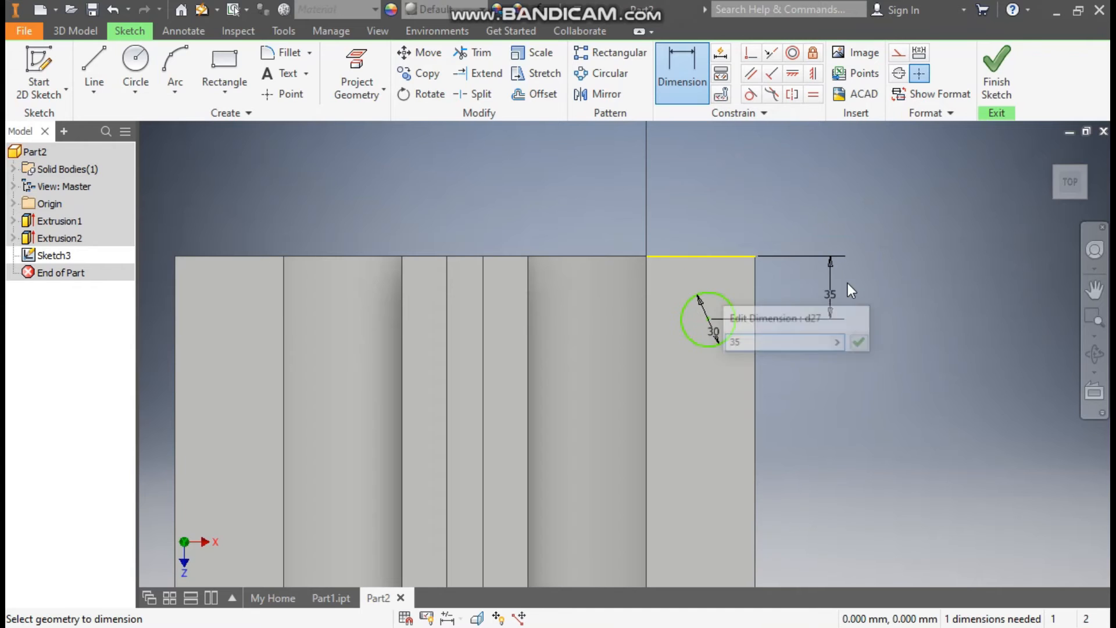
Step: Dimension the circle's centre 30 mm from the right foot's long outer edge
click(709, 318)
click(755, 357)
click(734, 407)
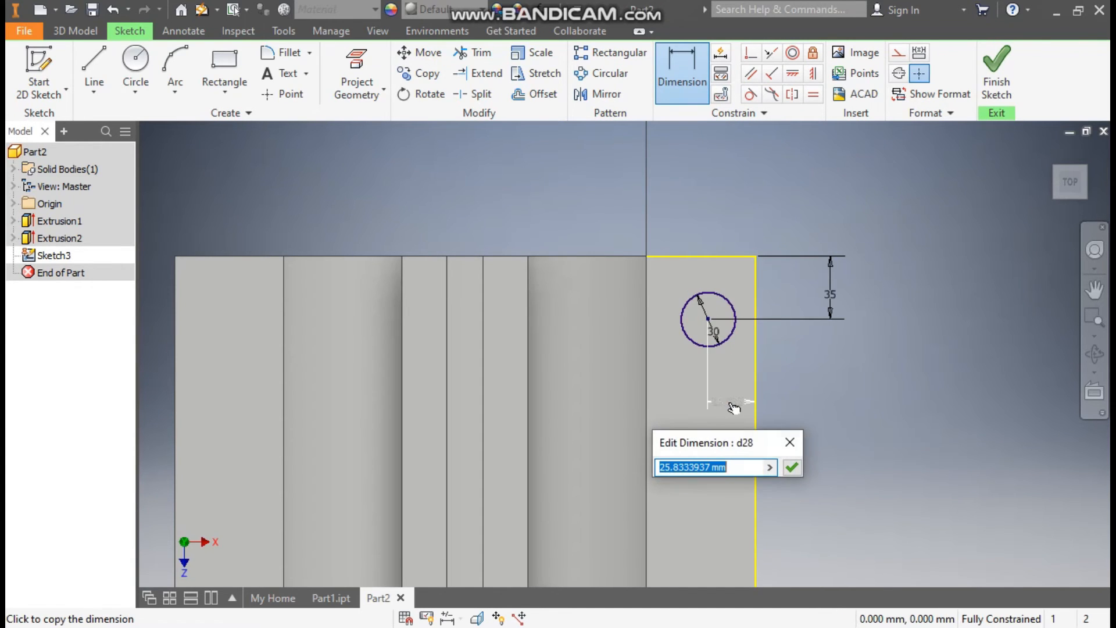
text(30)
key(Return)
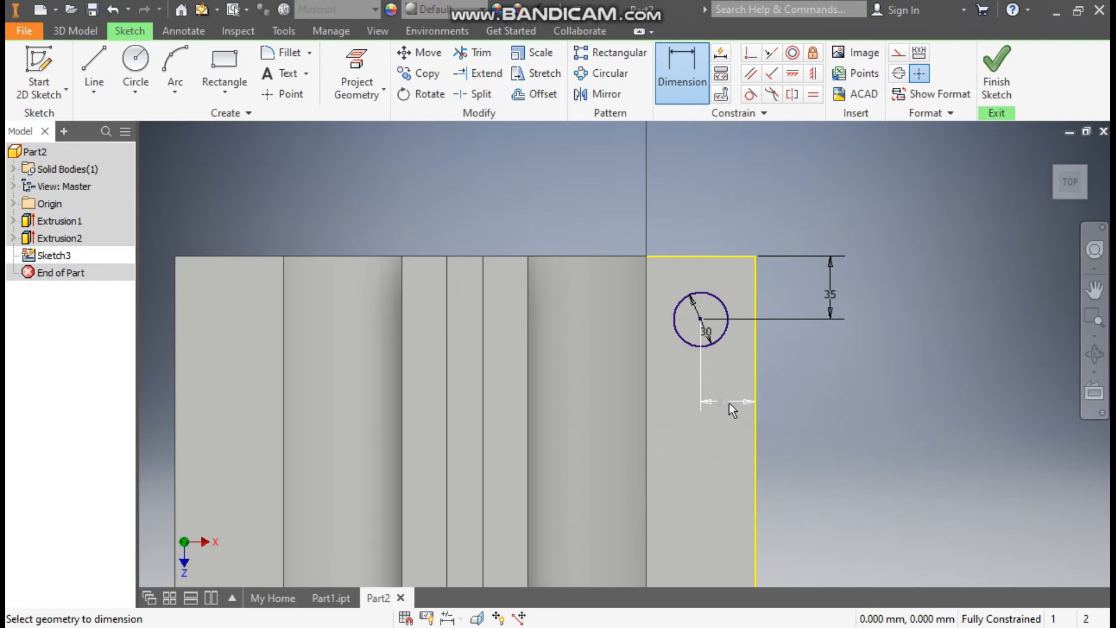
Step: Draw a second 30 mm diameter circle near the opposite end of the right foot's top face
scroll(667, 195, down, 2)
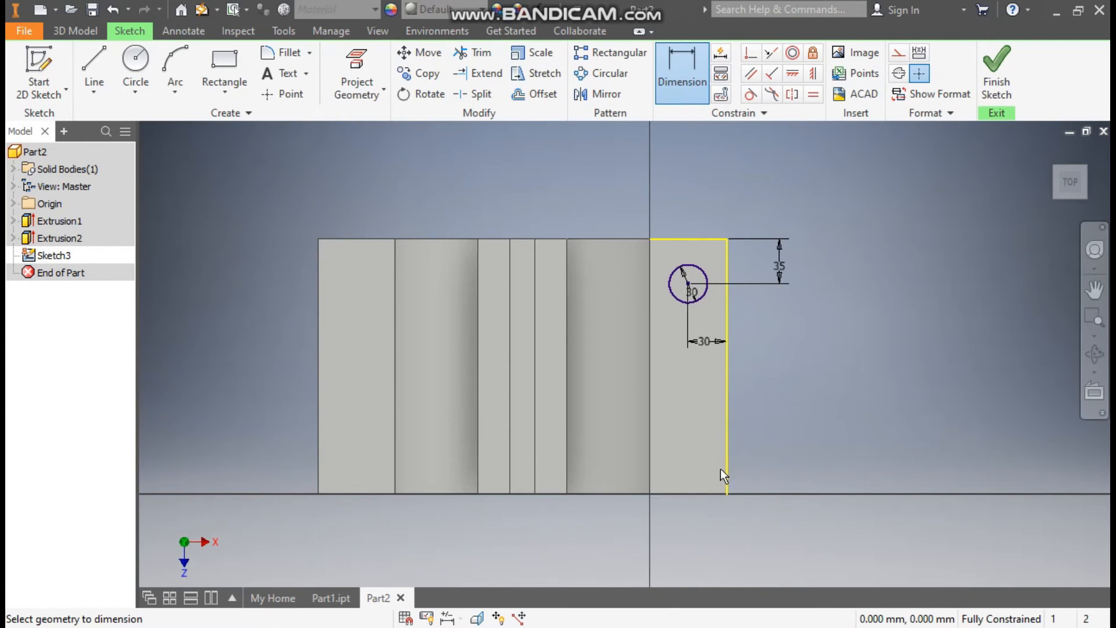
click(135, 70)
click(691, 465)
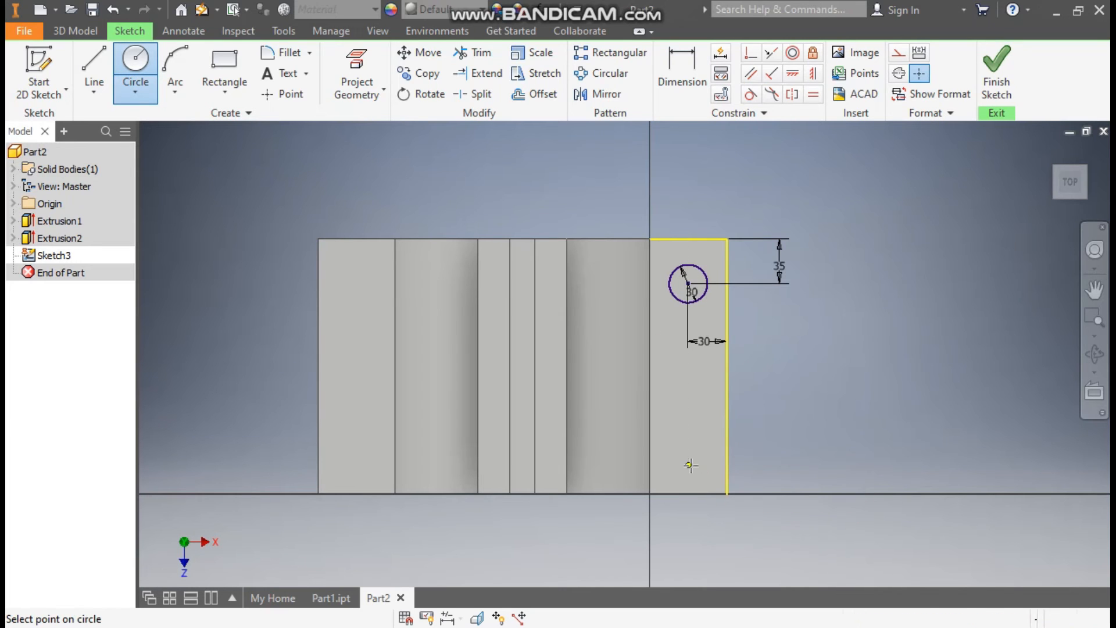
text(30)
key(Return)
Step: Dimension the second circle's centre 35 mm from the right foot's near end edge
click(682, 85)
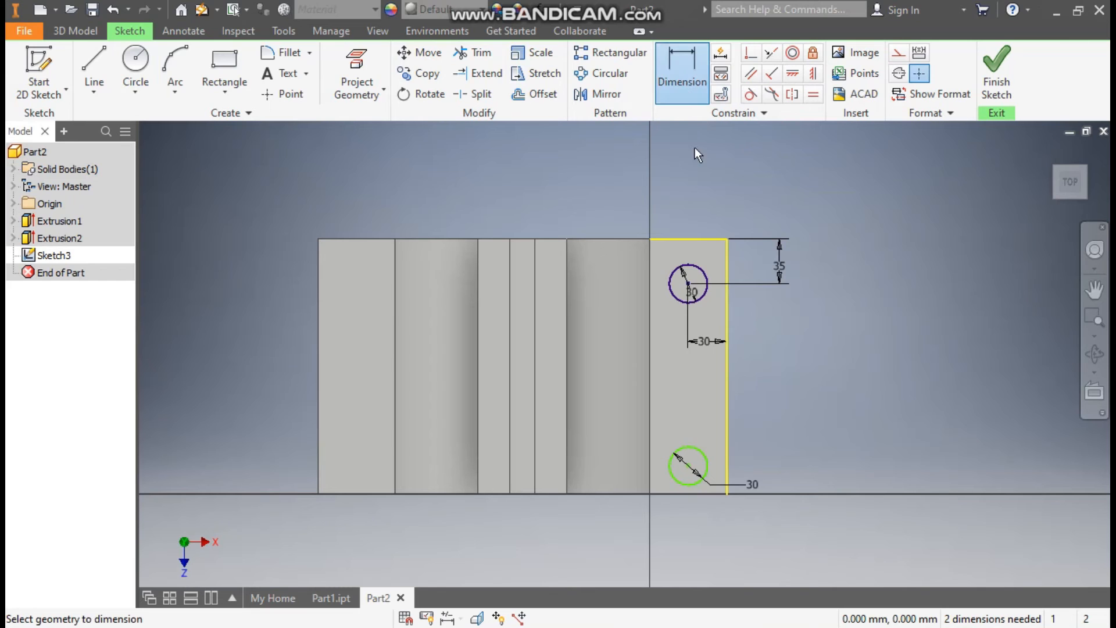
click(699, 494)
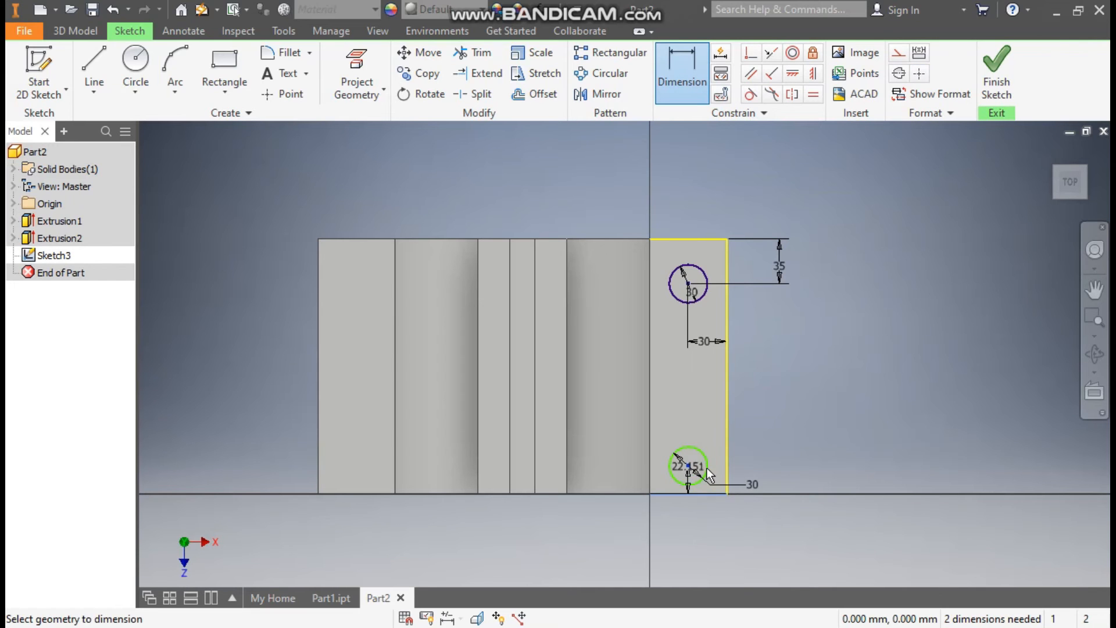
click(775, 475)
text(35)
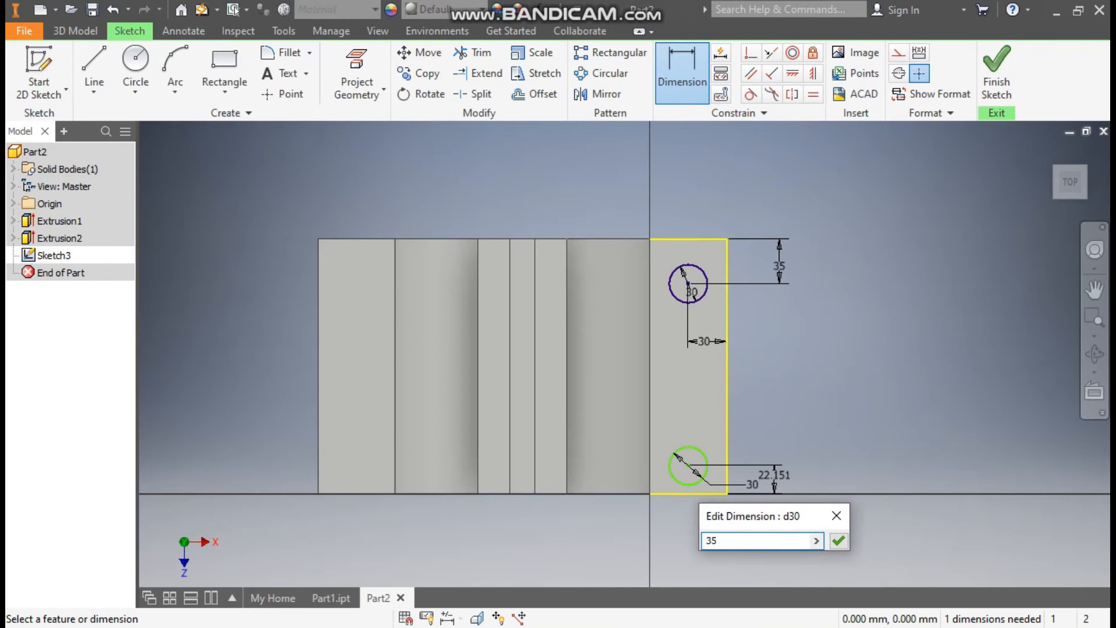
key(Return)
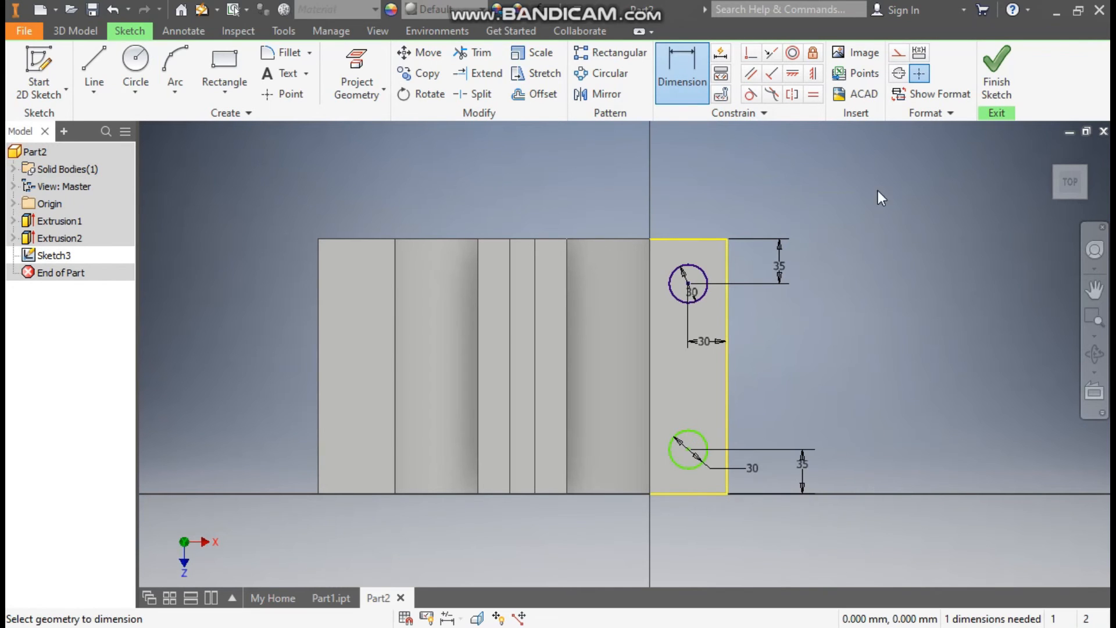
Step: Align the second circle's centre with the first circle's centre using a vertical constraint
click(813, 78)
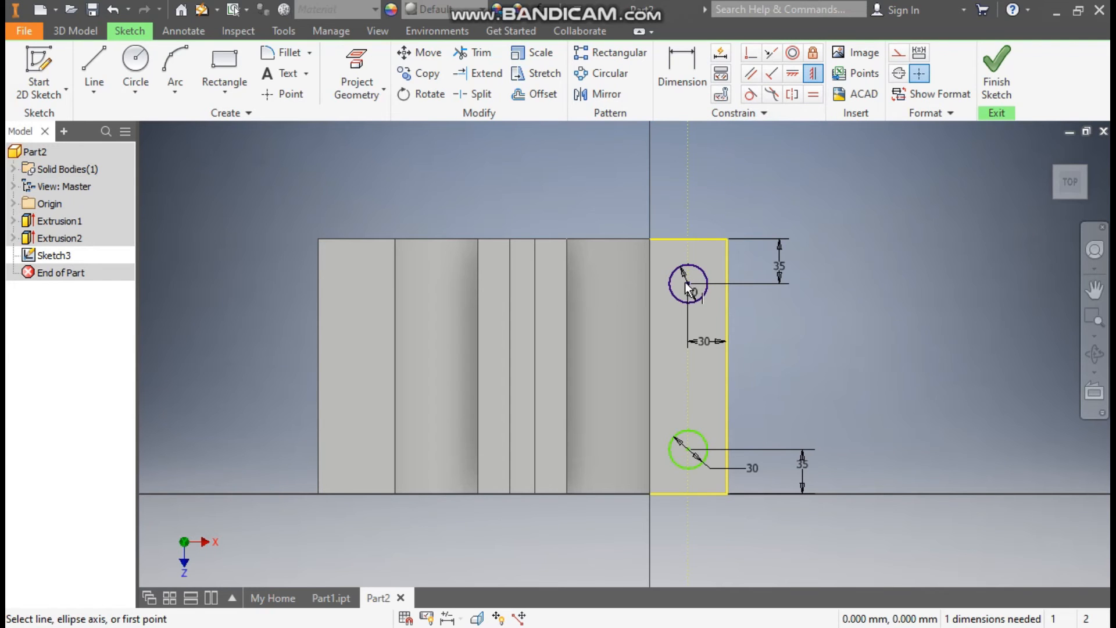
click(688, 449)
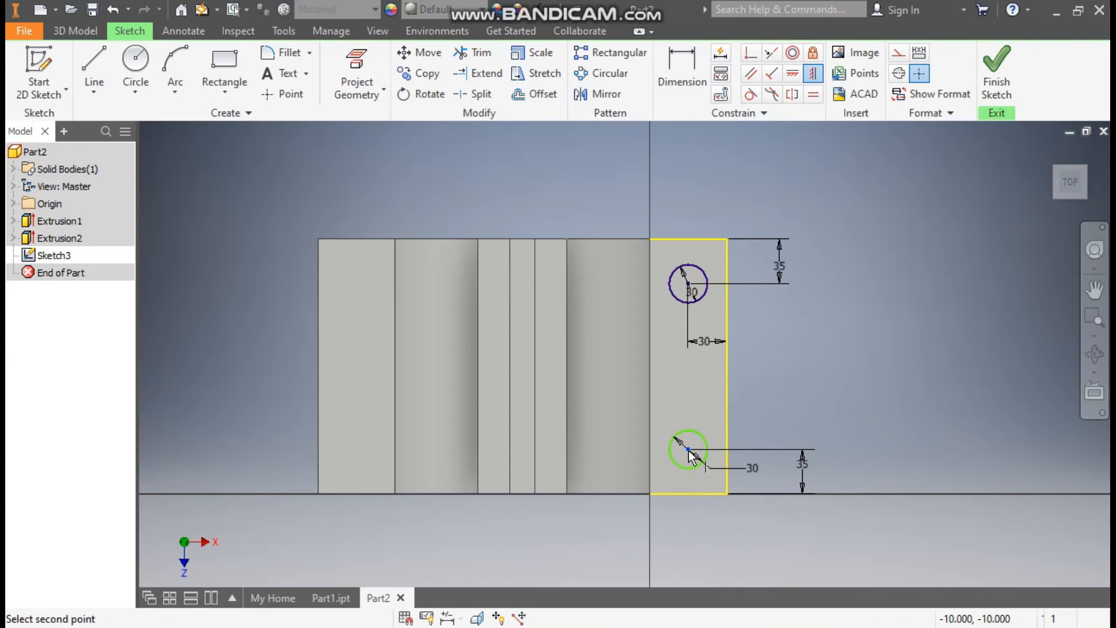
click(689, 284)
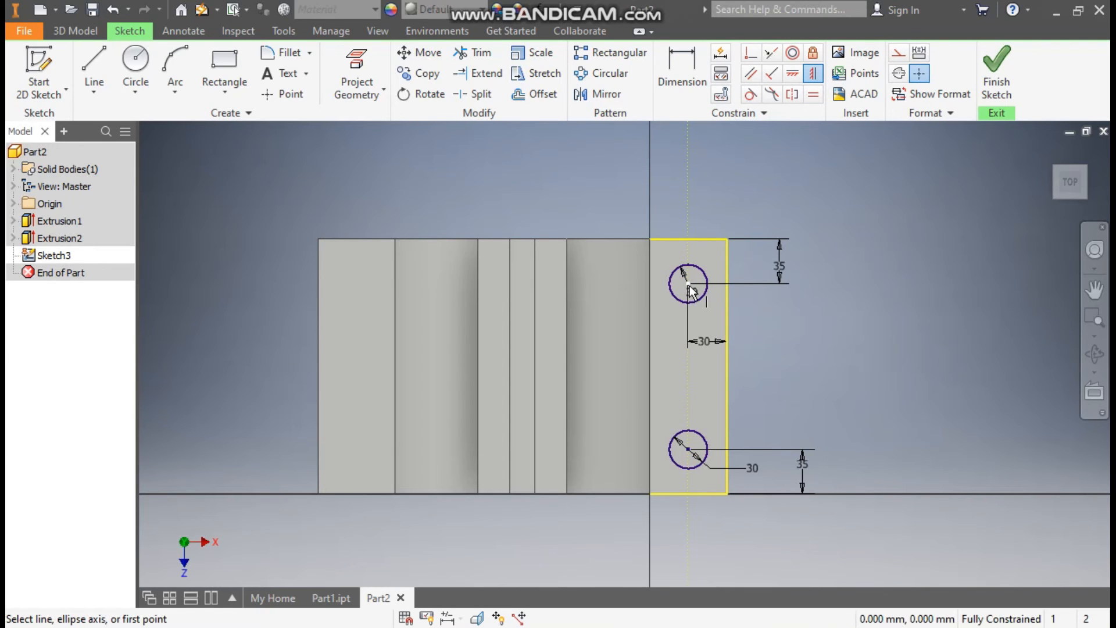
Step: Finish the sketch and extrude both 30 mm circles as a 200 mm cut downward through the right foot
click(1011, 72)
click(106, 89)
middle_drag(846, 431, 781, 372)
drag(812, 418, 575, 533)
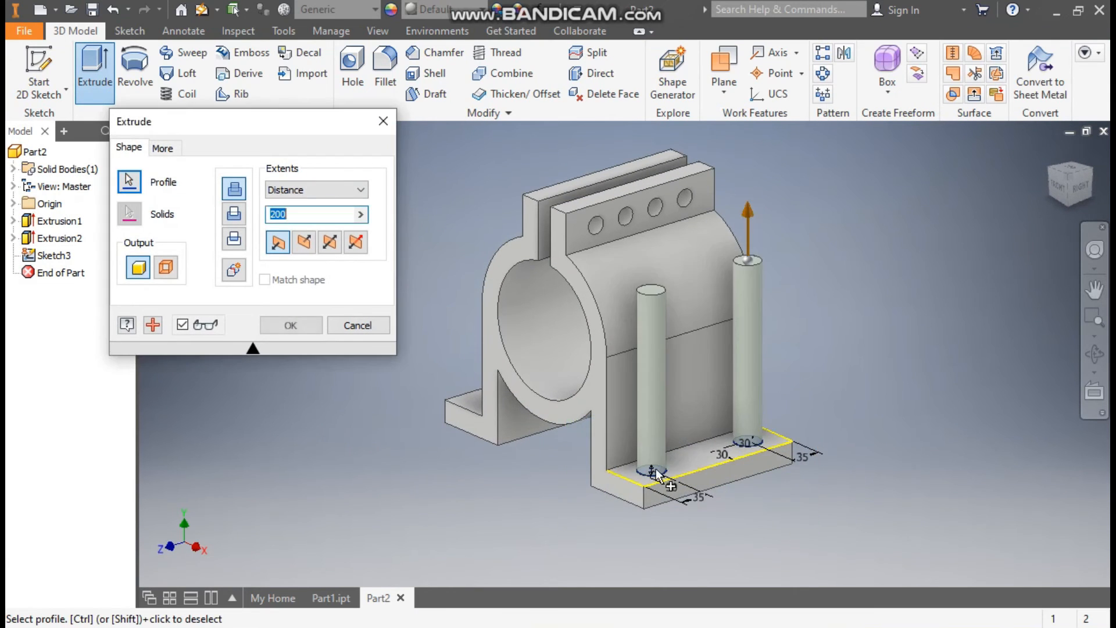
click(303, 243)
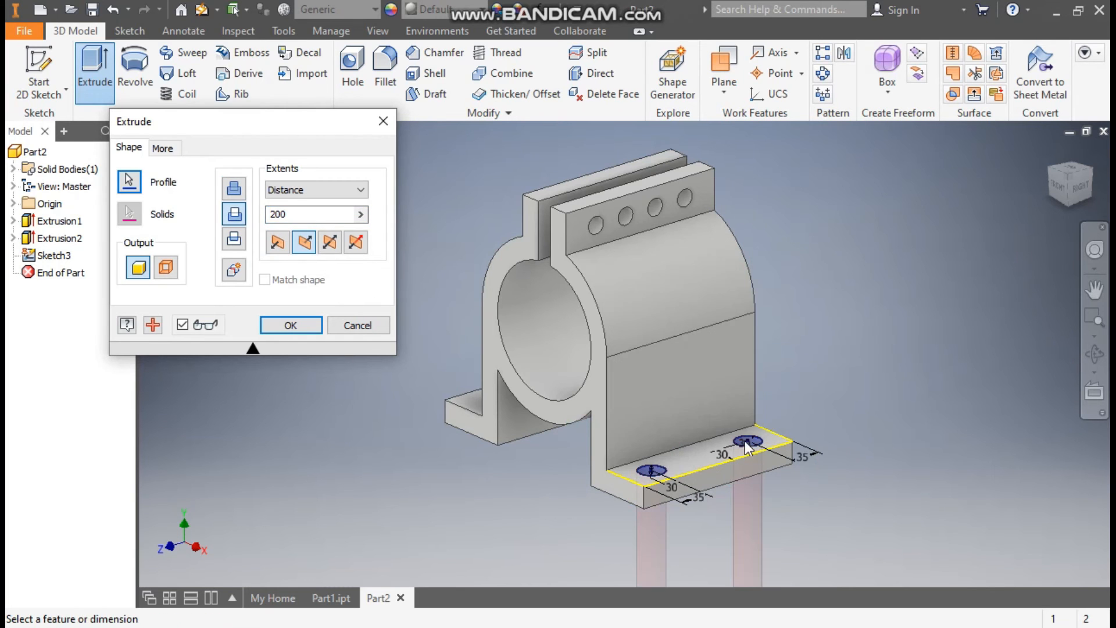
middle_drag(786, 399, 759, 289)
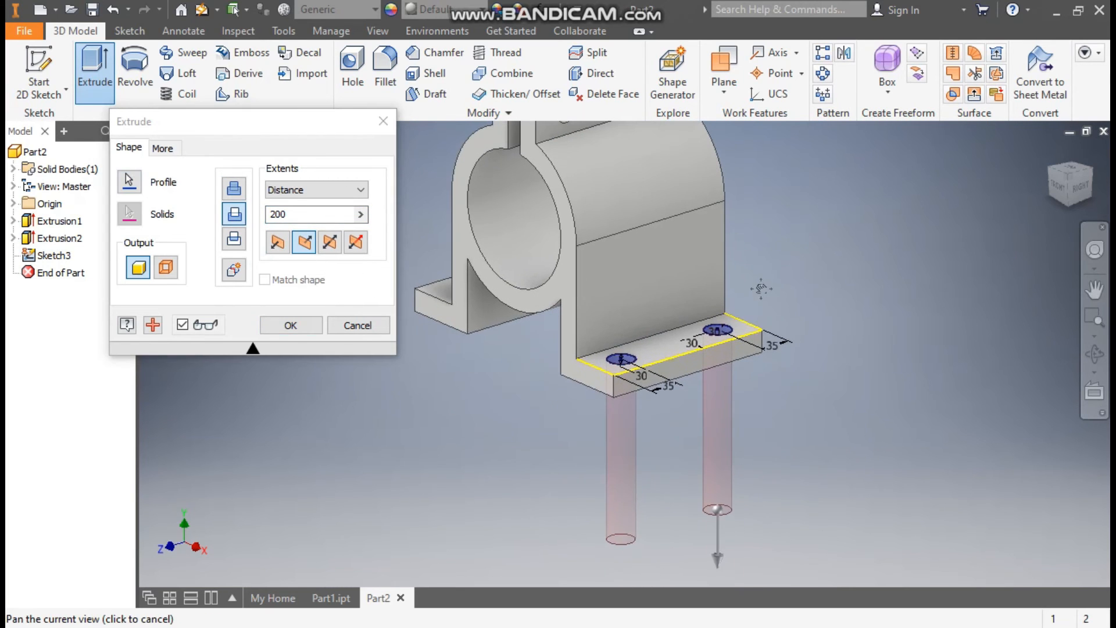
click(296, 325)
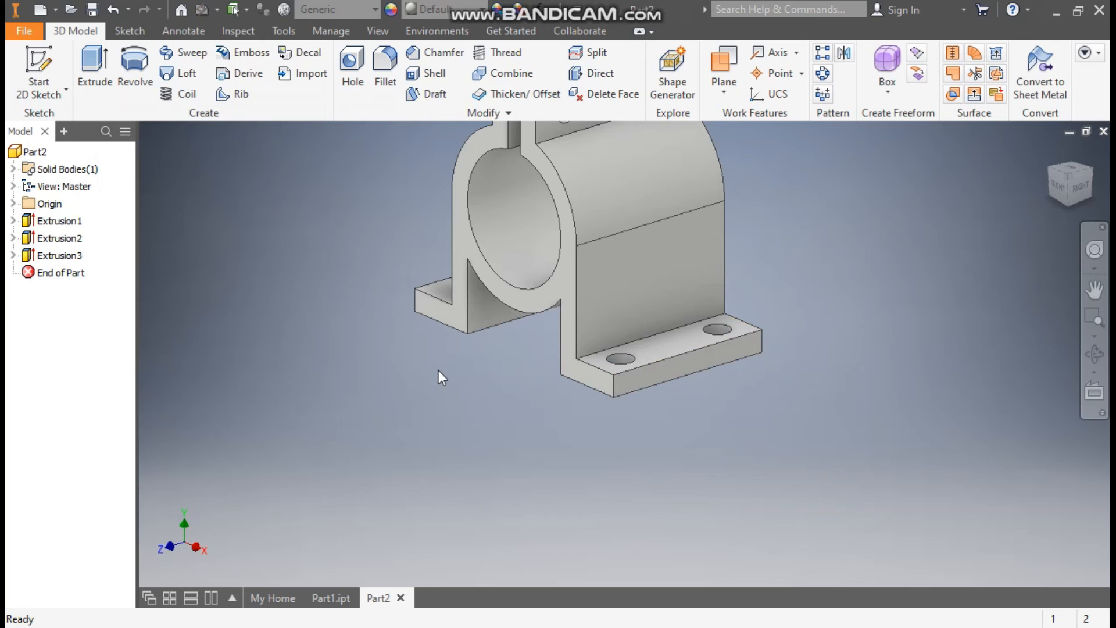
Step: Start a sketch on the XY plane and draw a closed rib triangle between the right leg's outer face and the foot's top outer corner
click(13, 204)
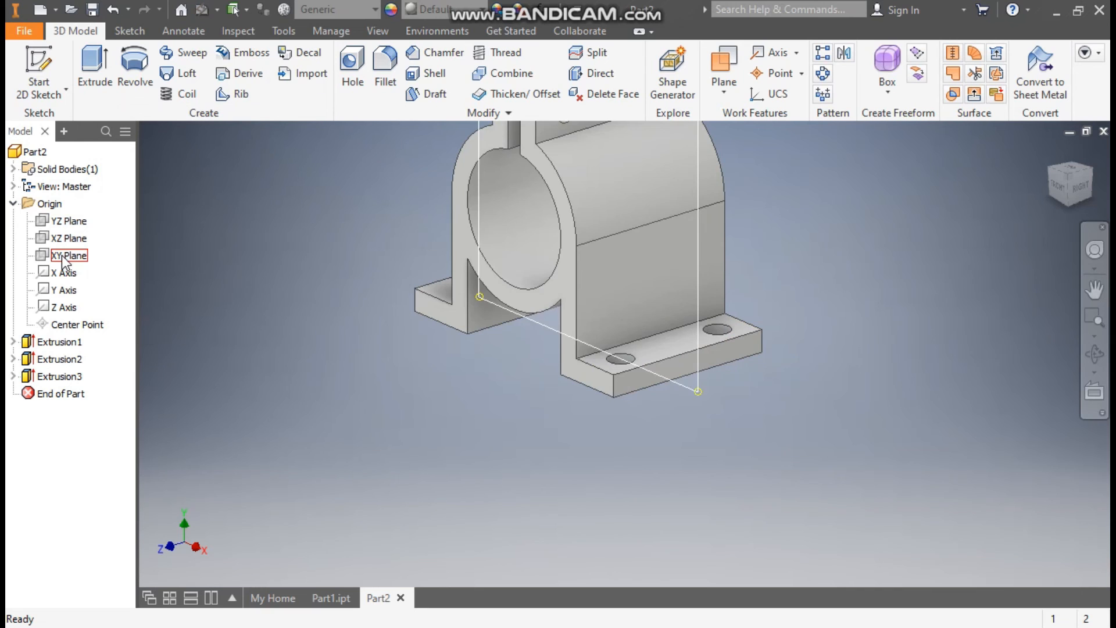
click(64, 256)
click(605, 191)
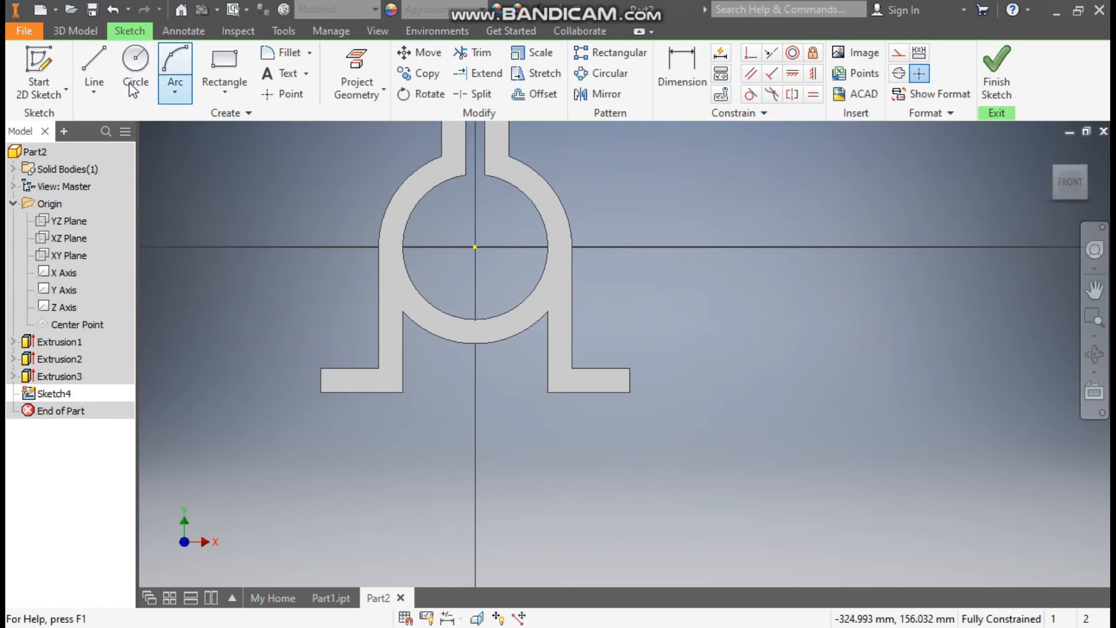
click(94, 67)
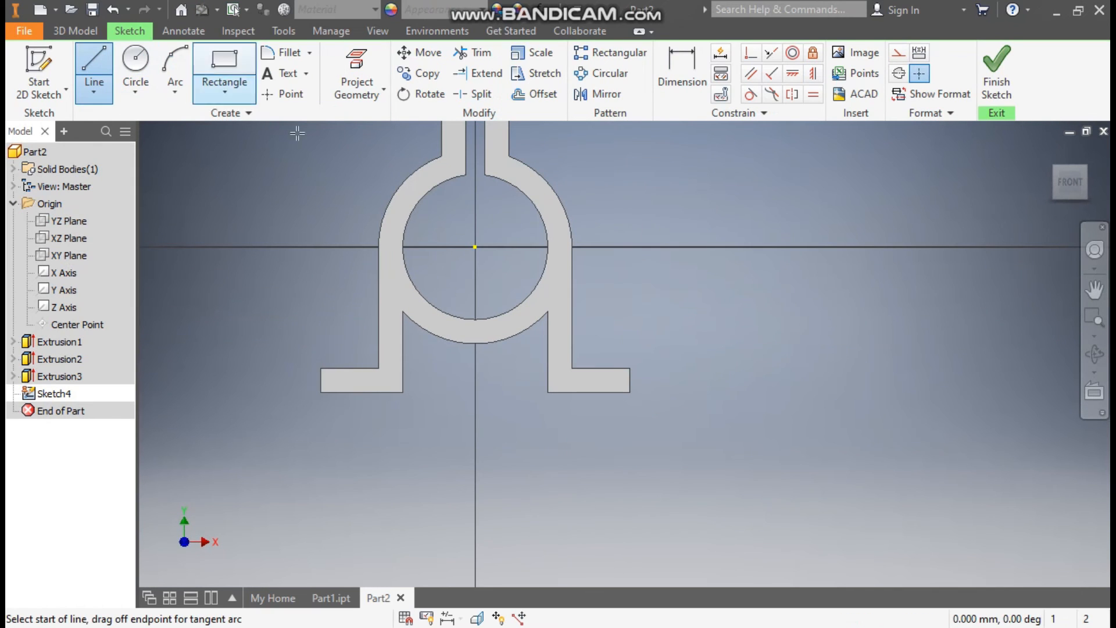
click(574, 297)
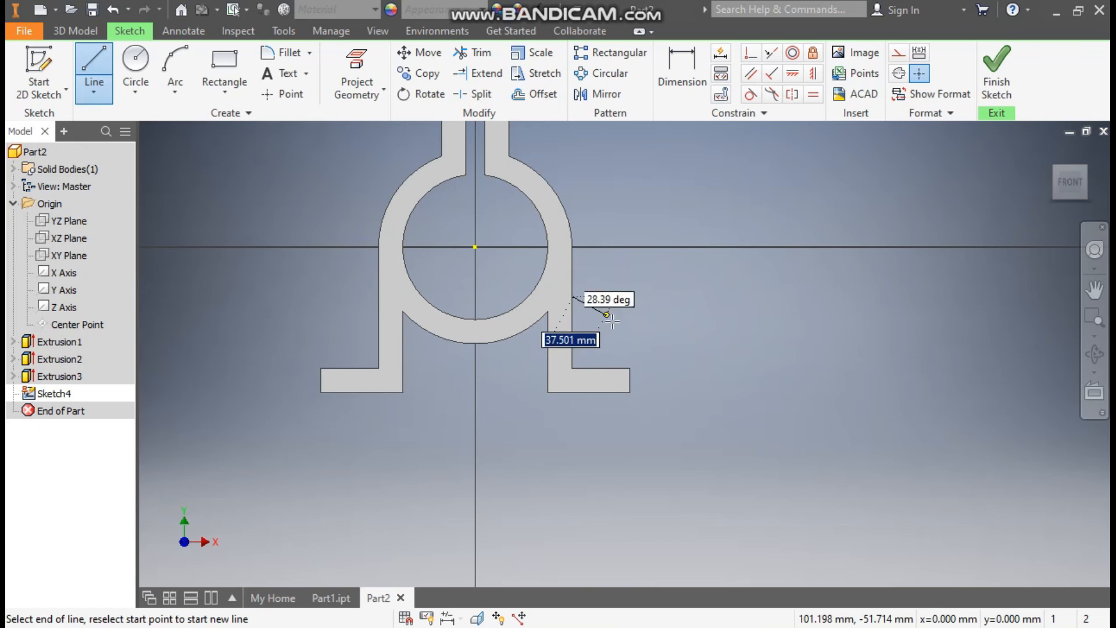
click(629, 369)
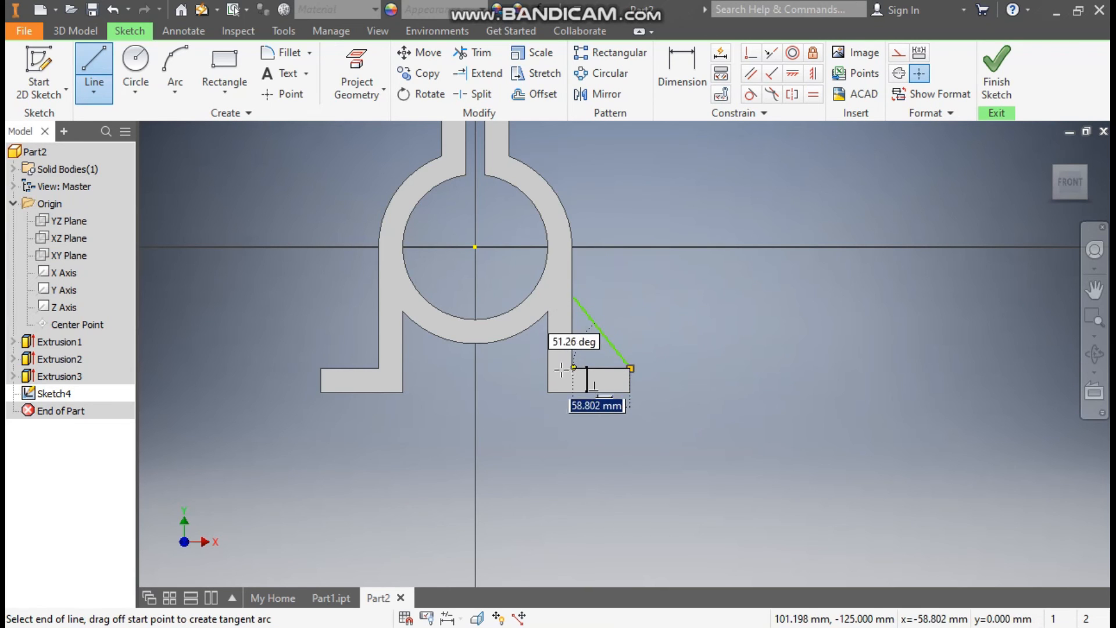
scroll(569, 367, up, 8)
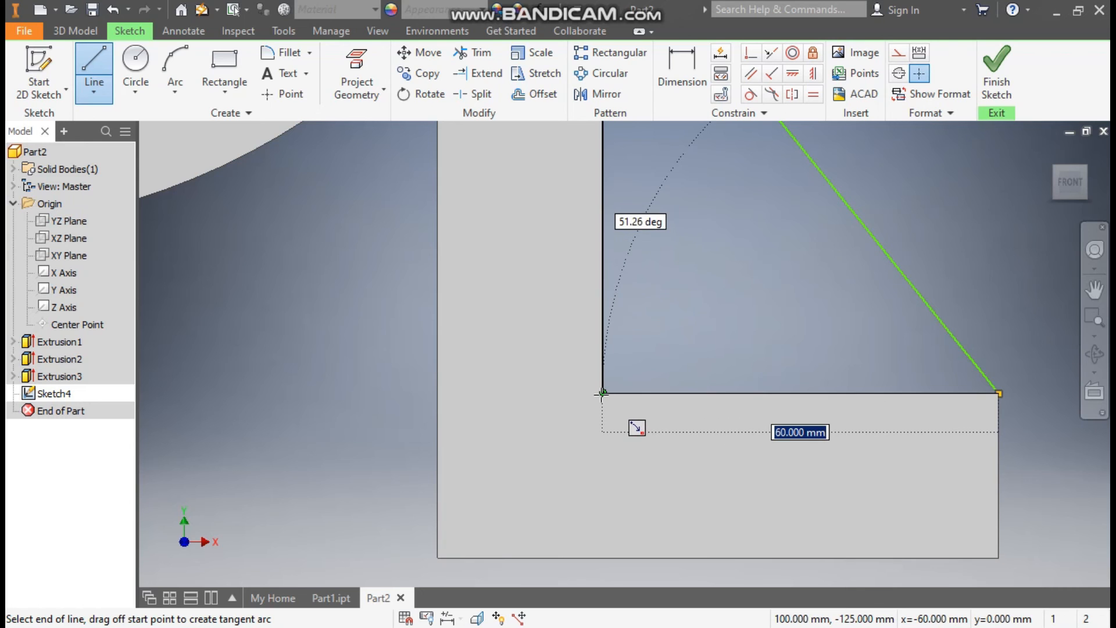
click(603, 393)
scroll(603, 394, down, 5)
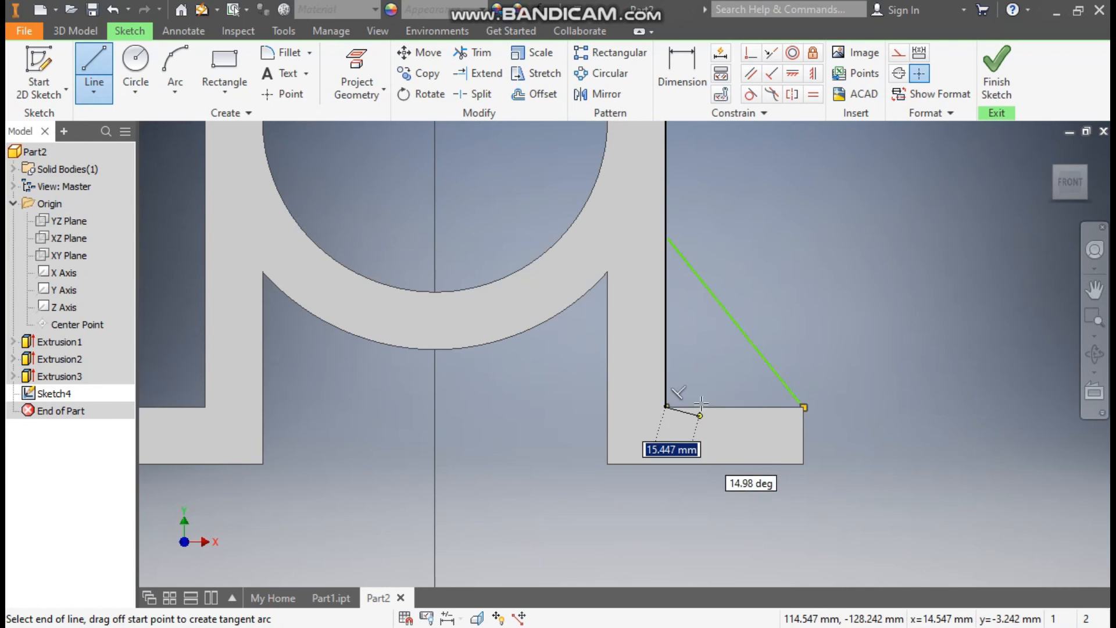
click(667, 238)
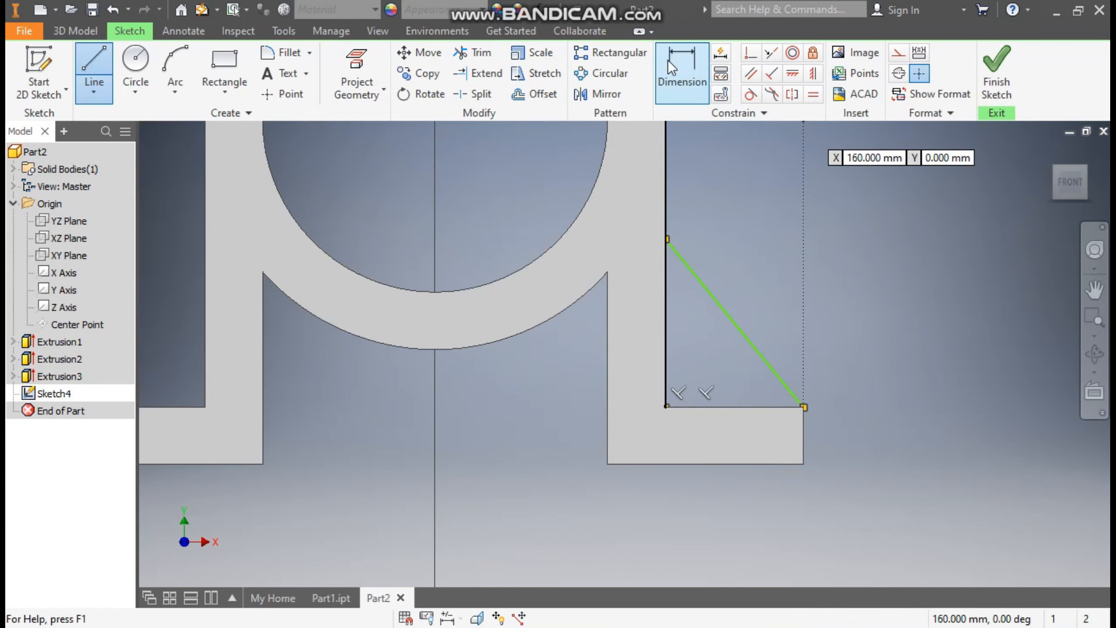
Step: Dimension the rib triangle's vertical height as 95 mm and finish the sketch
click(684, 60)
click(726, 325)
click(877, 317)
text(95)
key(Return)
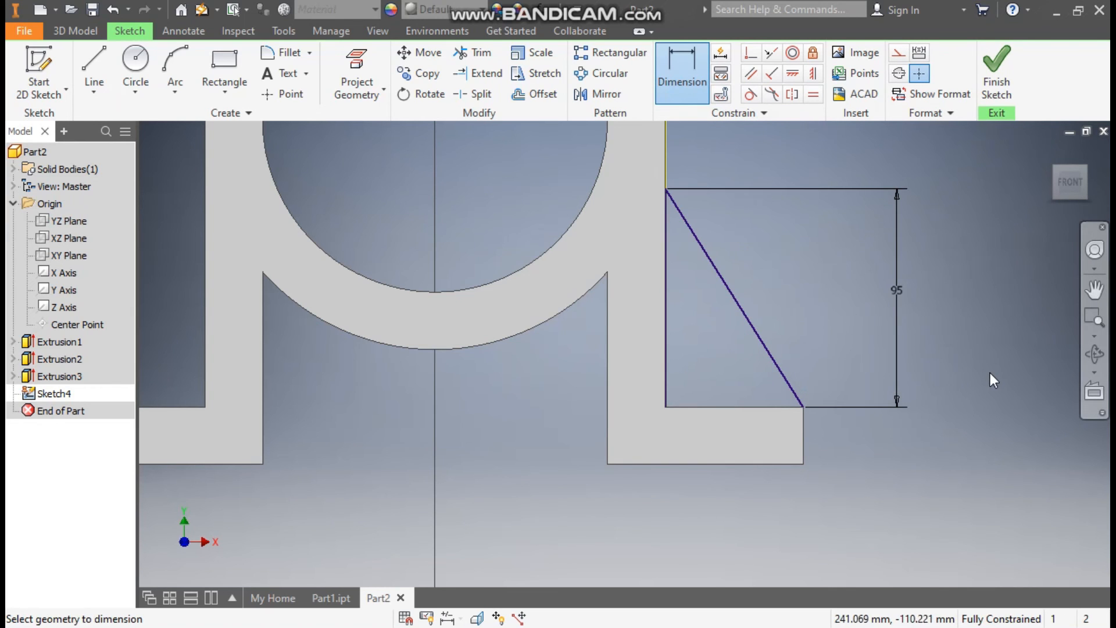
click(996, 65)
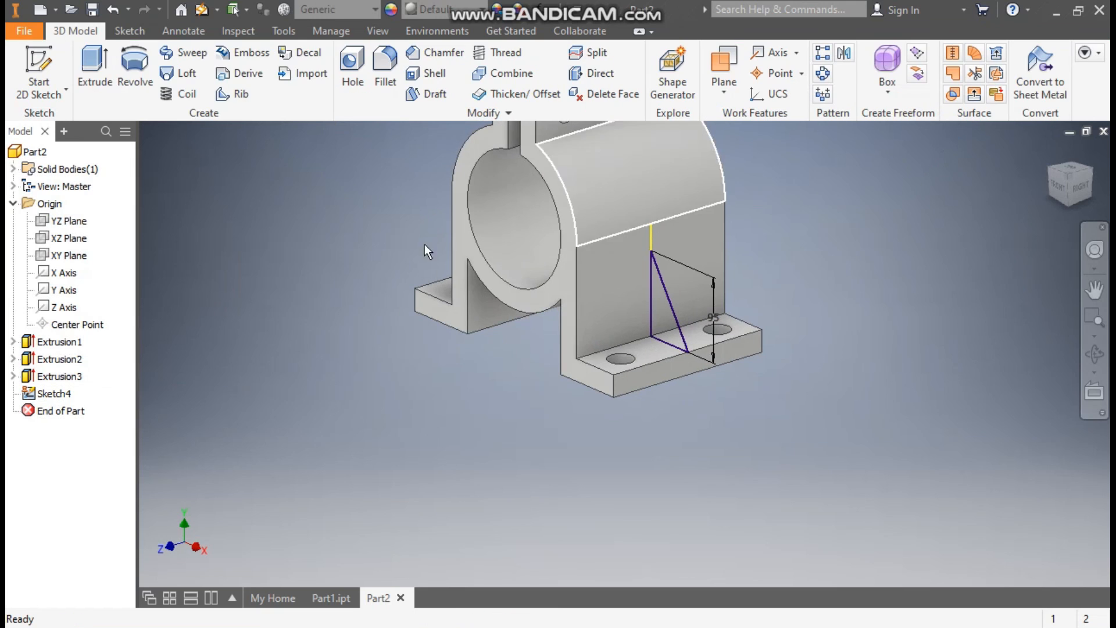
Step: Extrude the triangle symmetrically by 20 mm as a joined rib on the right foot
click(100, 69)
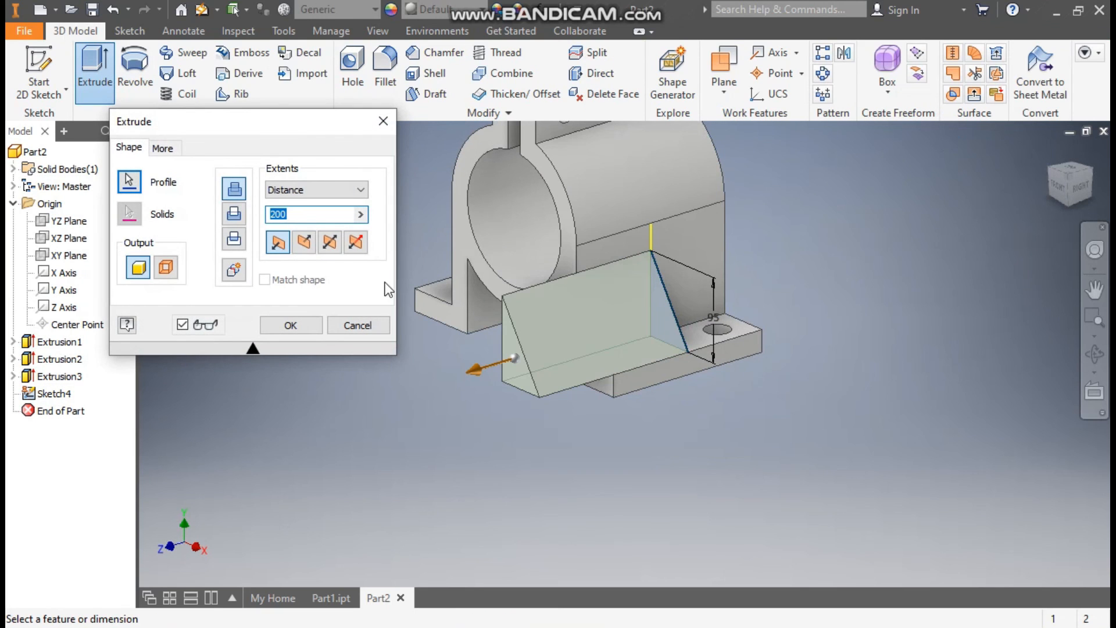
click(329, 243)
click(278, 218)
key(BackSpace)
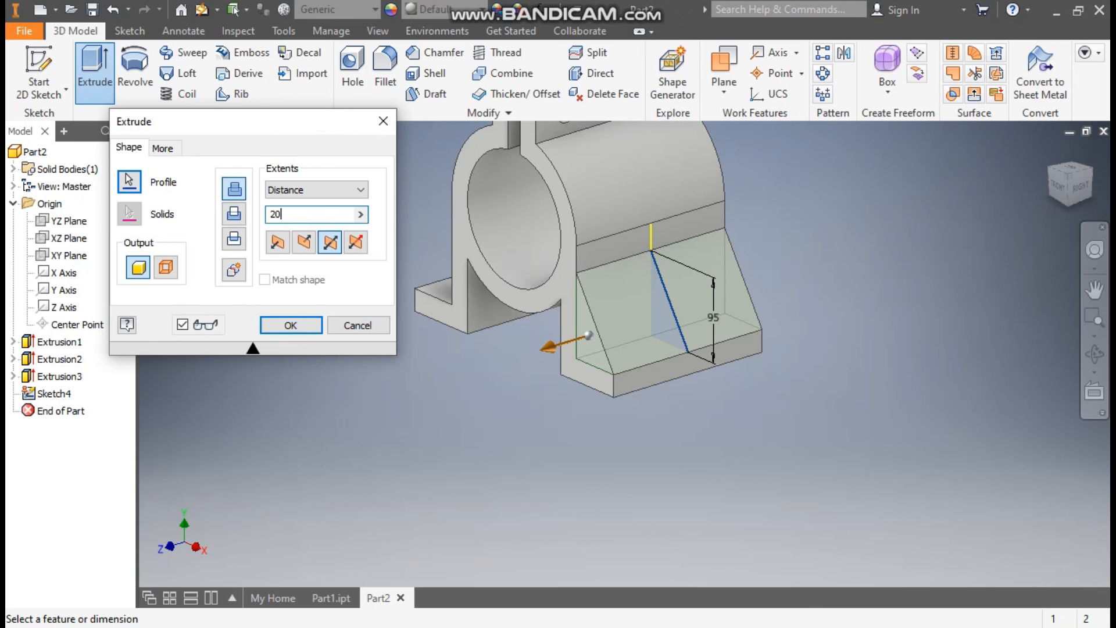
click(289, 326)
middle_drag(830, 235, 886, 384)
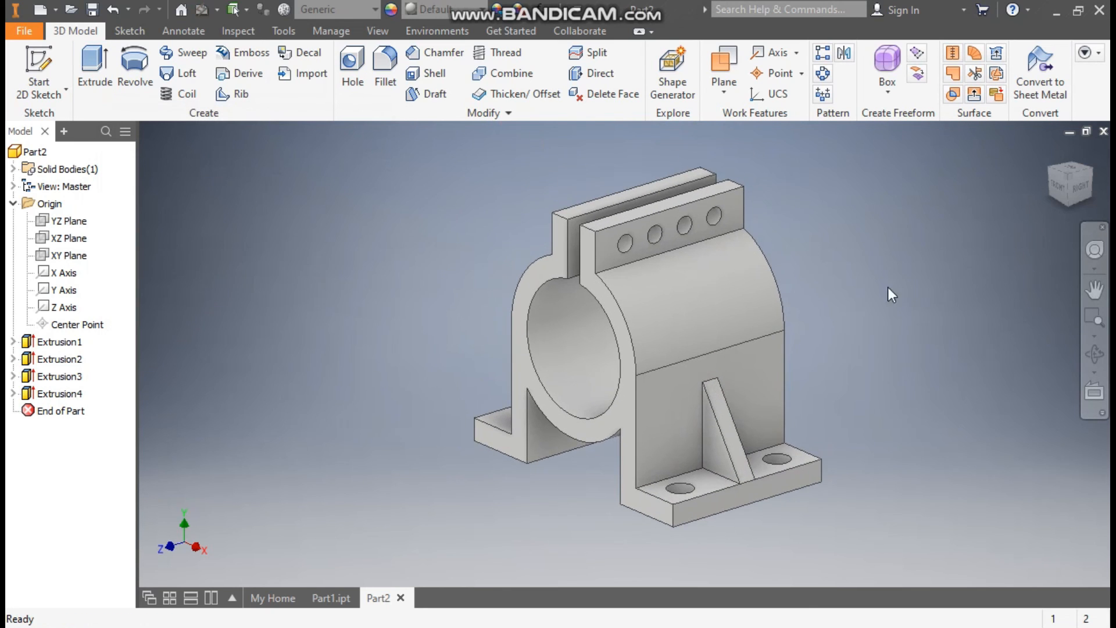
Step: Mirror the rib and the two foot holes about the YZ plane onto the opposite foot
click(844, 53)
click(718, 438)
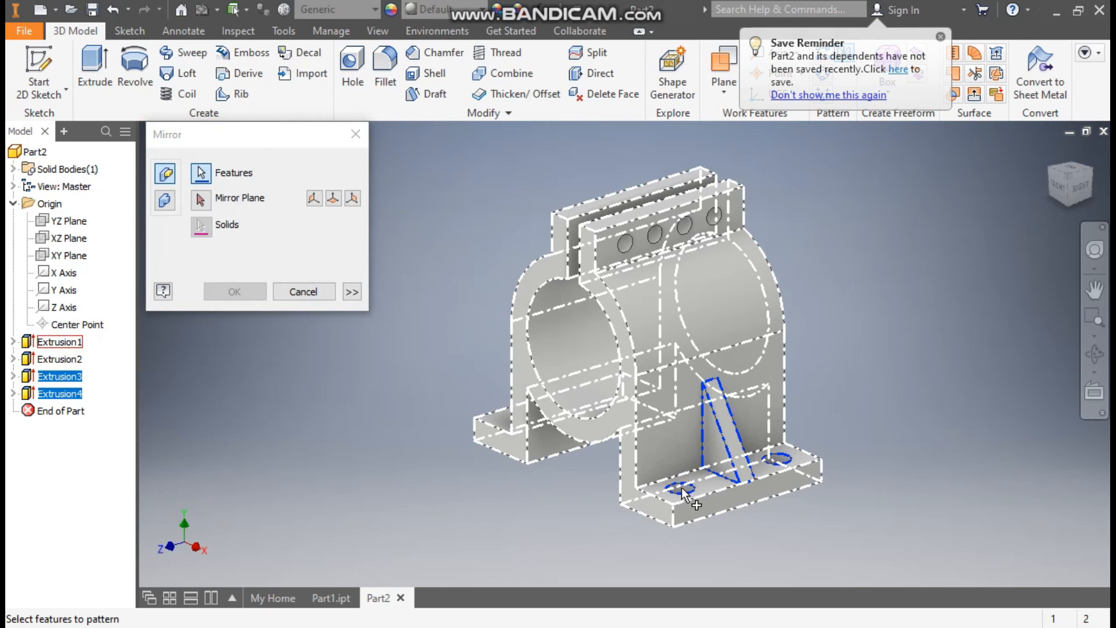
click(61, 379)
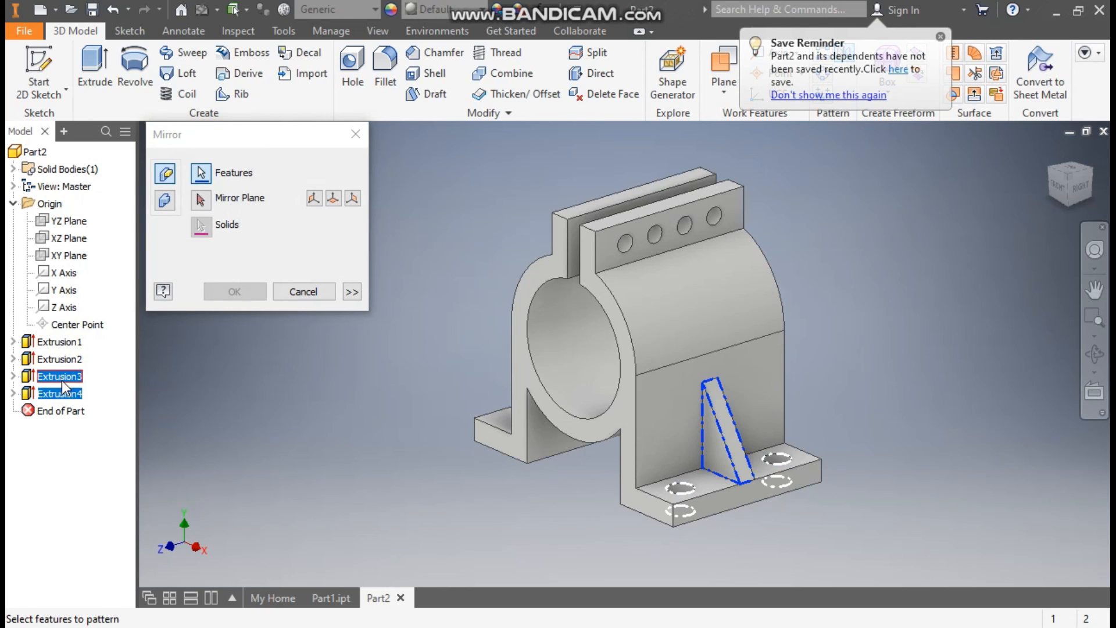
click(201, 199)
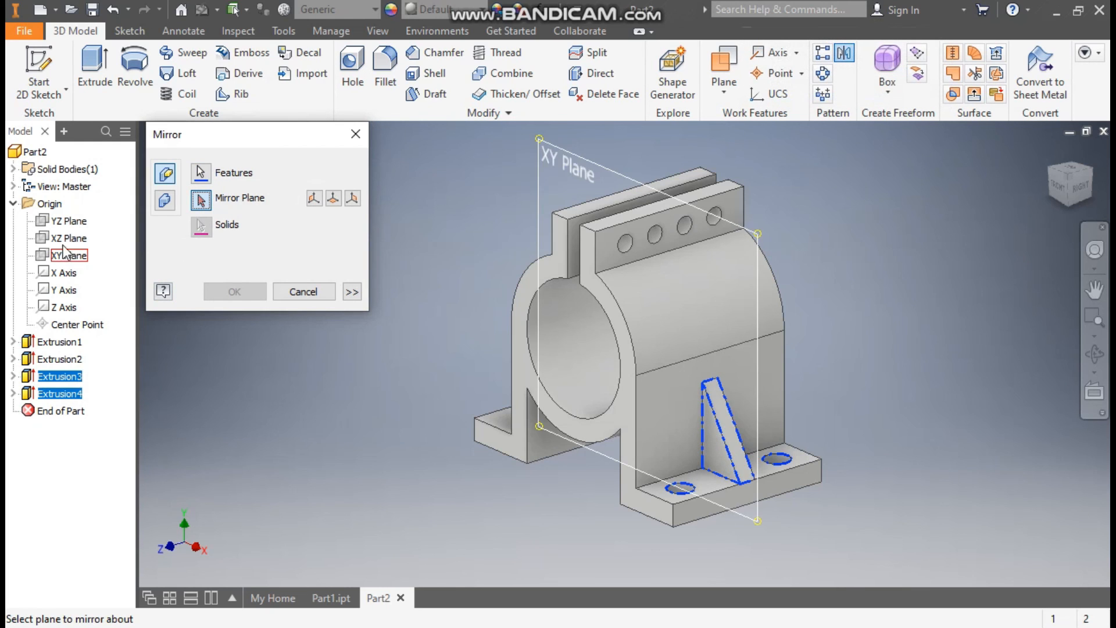
click(69, 222)
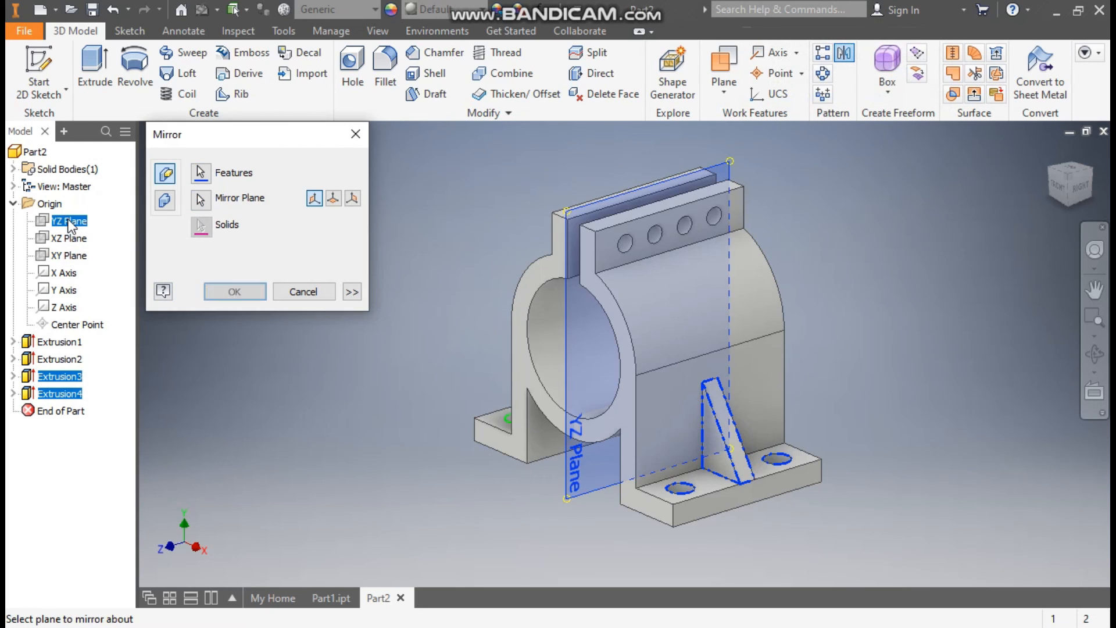
click(1050, 169)
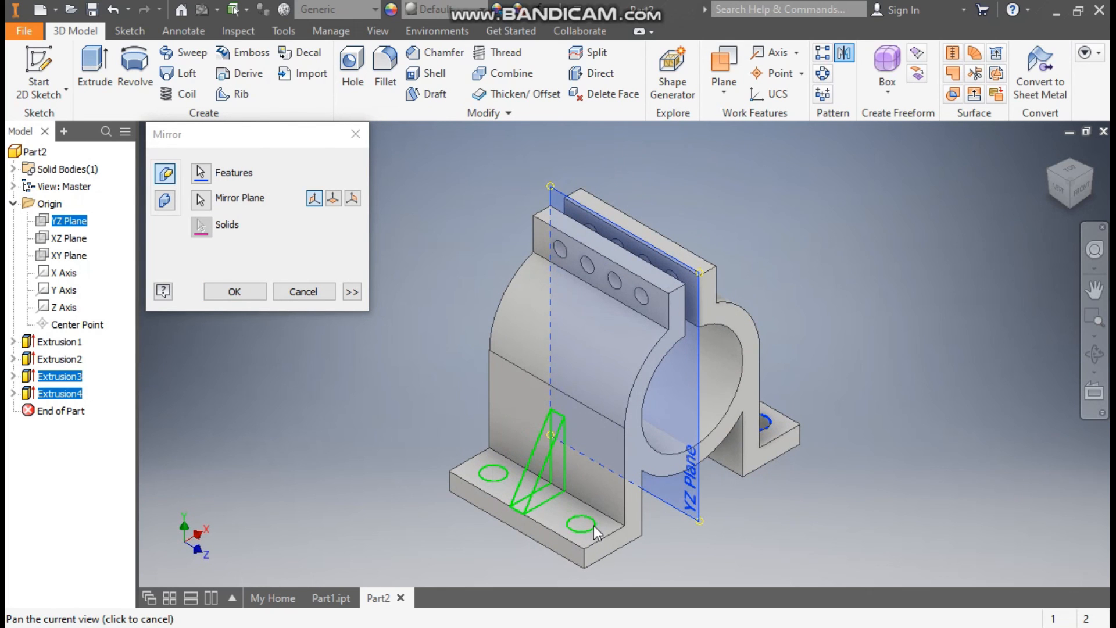
click(259, 296)
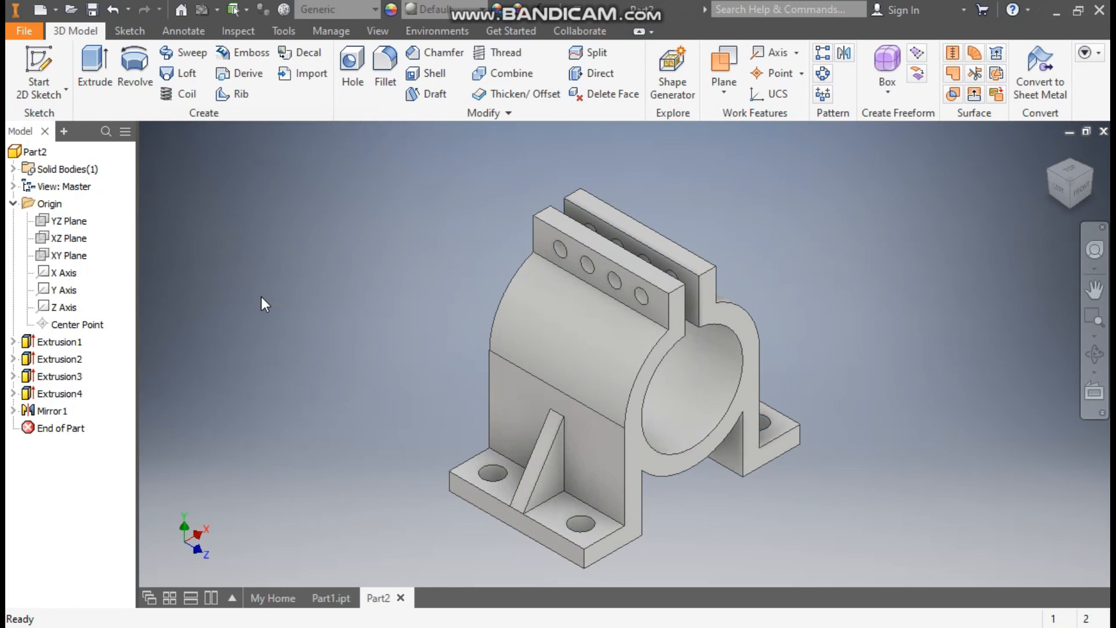
Step: Apply the Light Red appearance from the Inventor Material Library to the whole part
click(1048, 151)
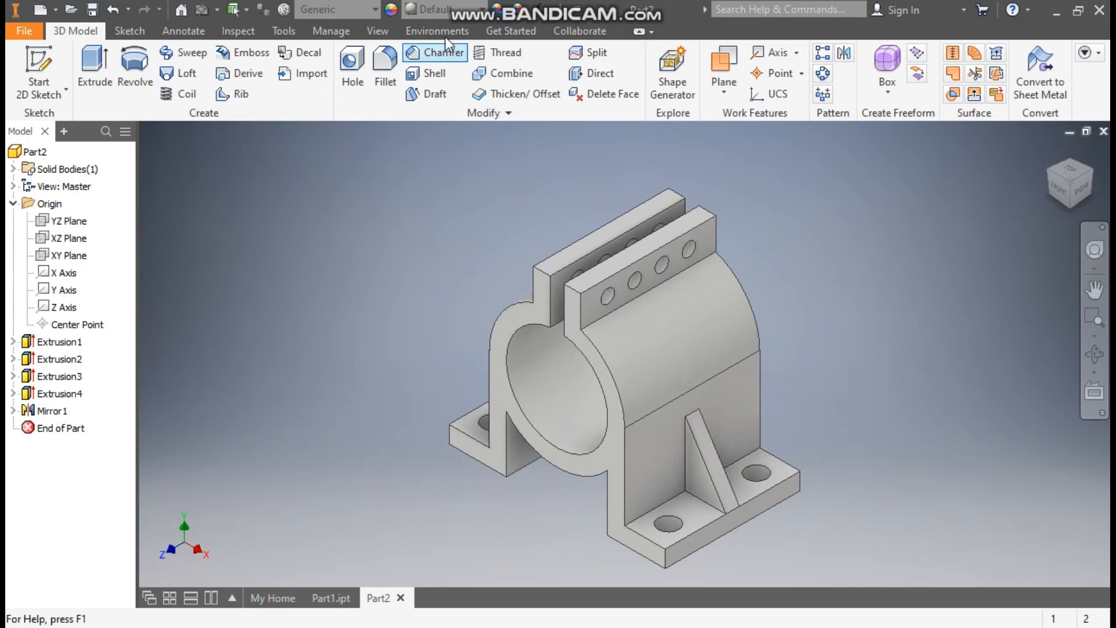
click(445, 11)
scroll(457, 283, up, 10)
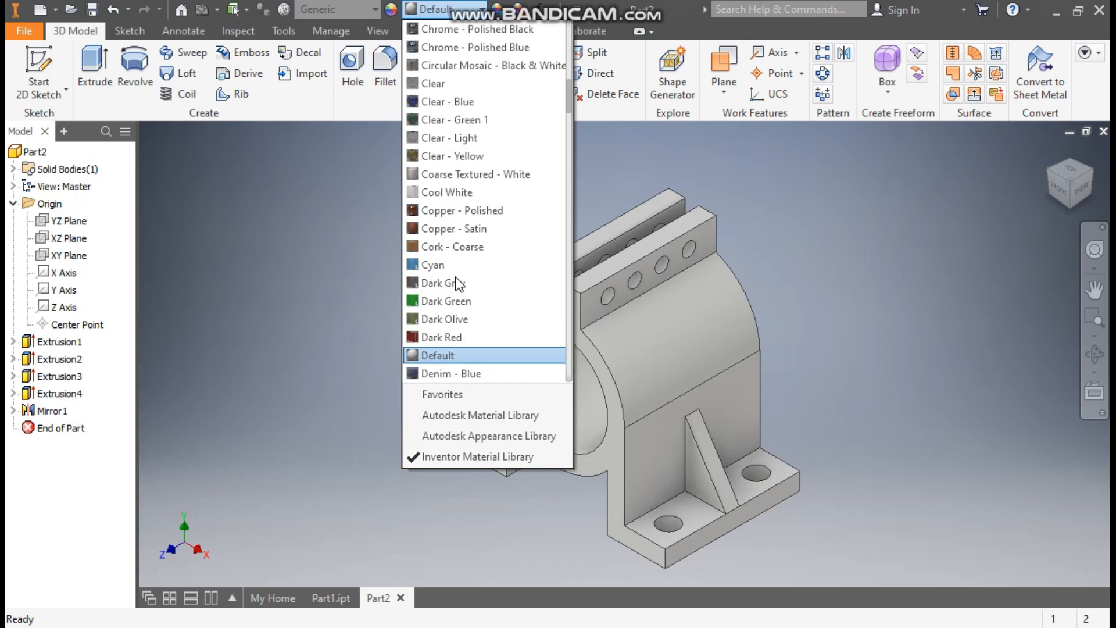
scroll(457, 283, up, 2)
scroll(457, 282, down, 15)
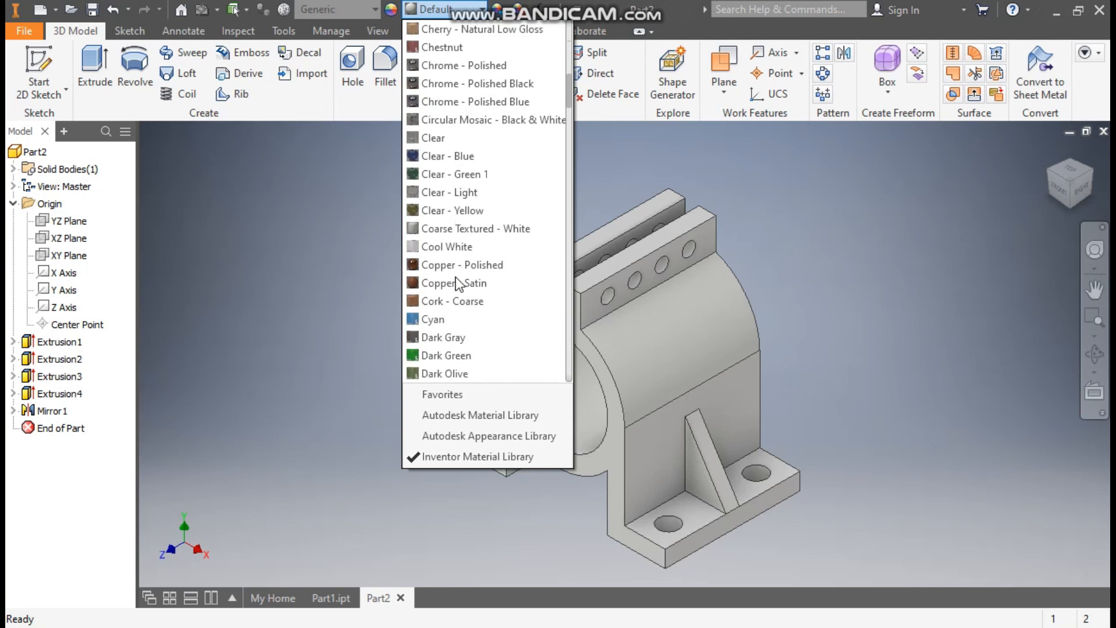
scroll(457, 283, down, 5)
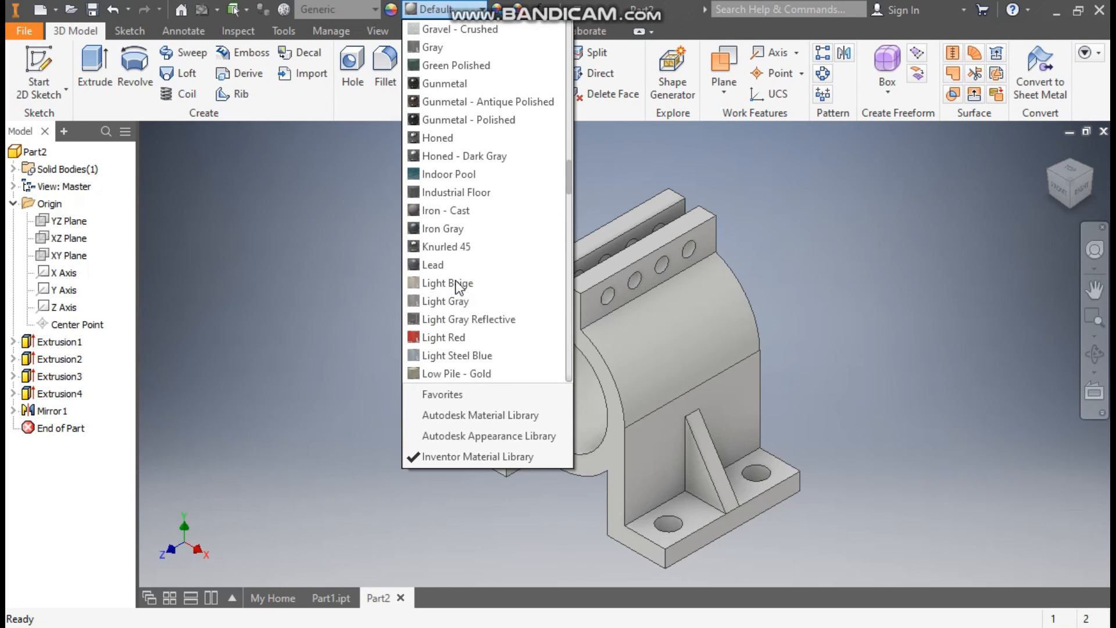
click(455, 337)
middle_drag(348, 394, 329, 360)
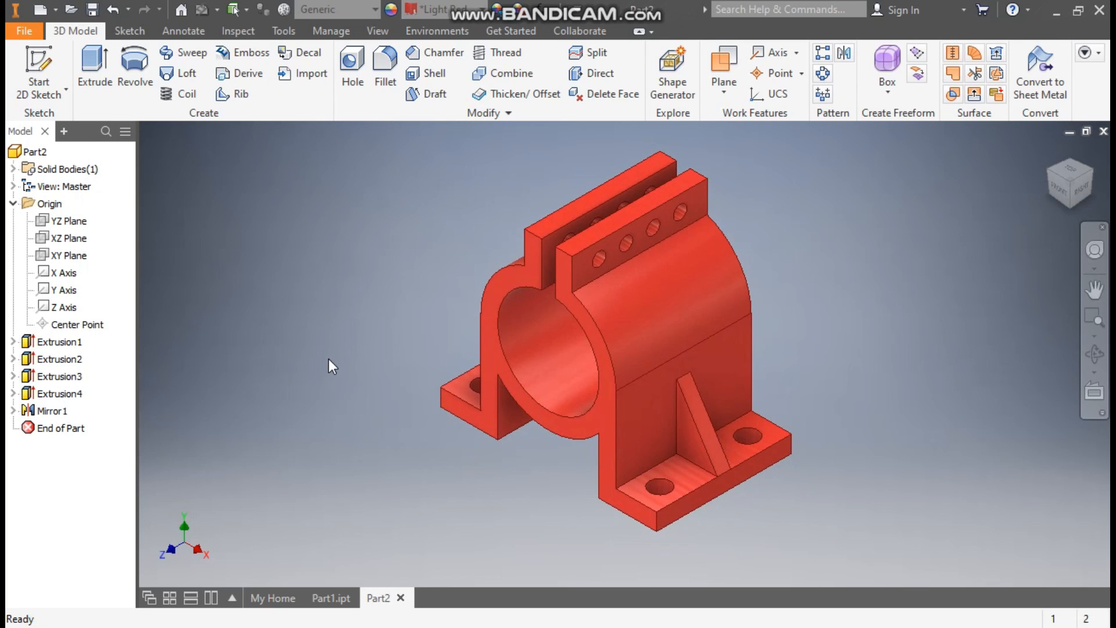